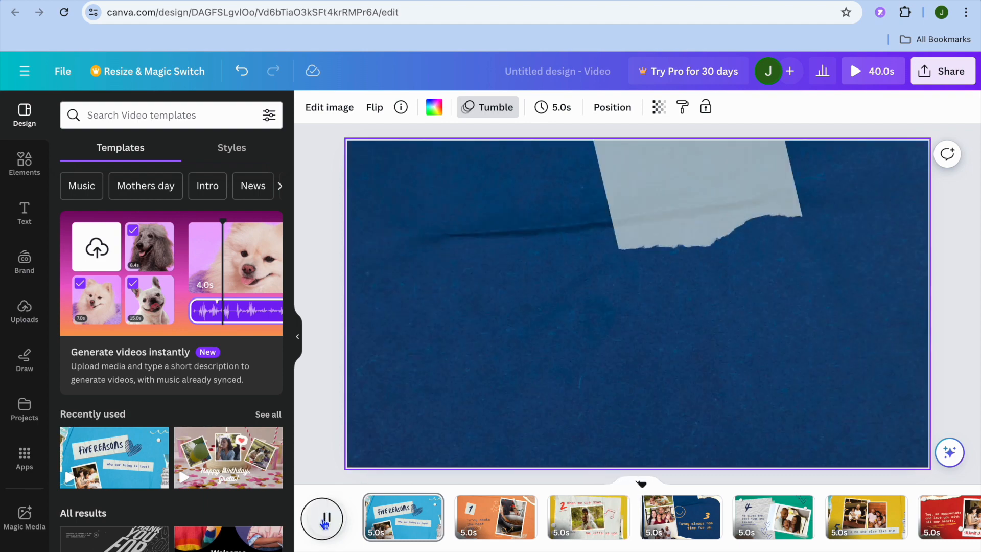
click(326, 518)
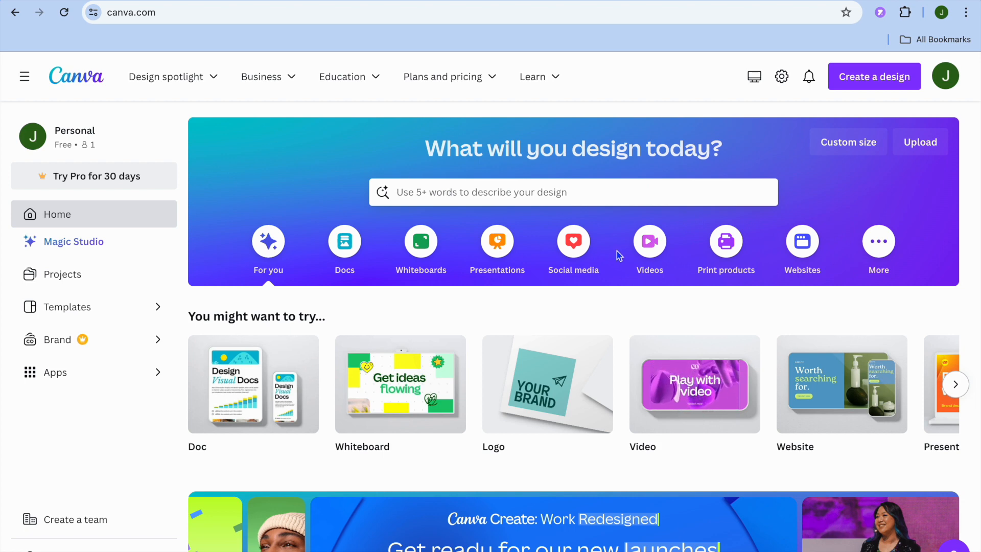
Step: Create a blank 1920 × 1080 px Video design
click(645, 250)
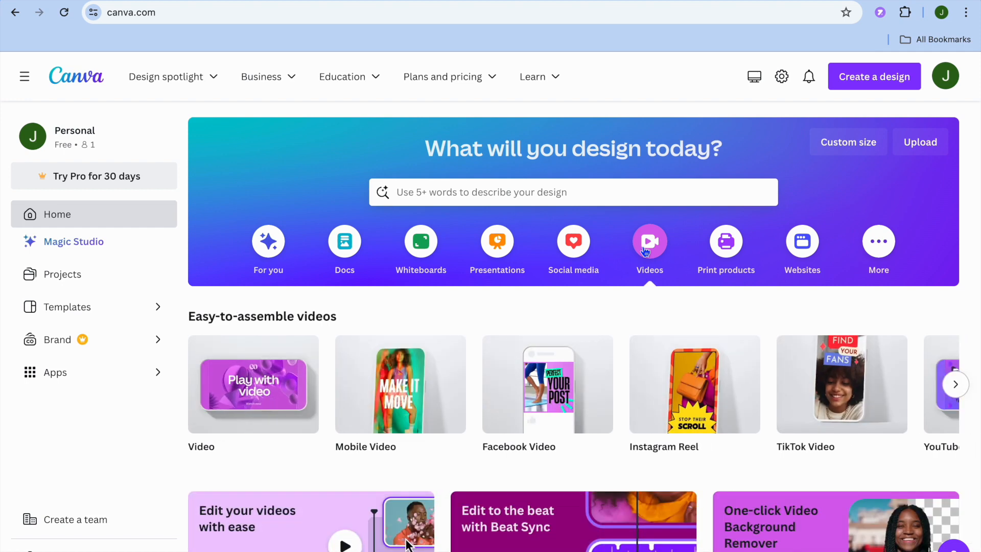
mouse_move(238, 401)
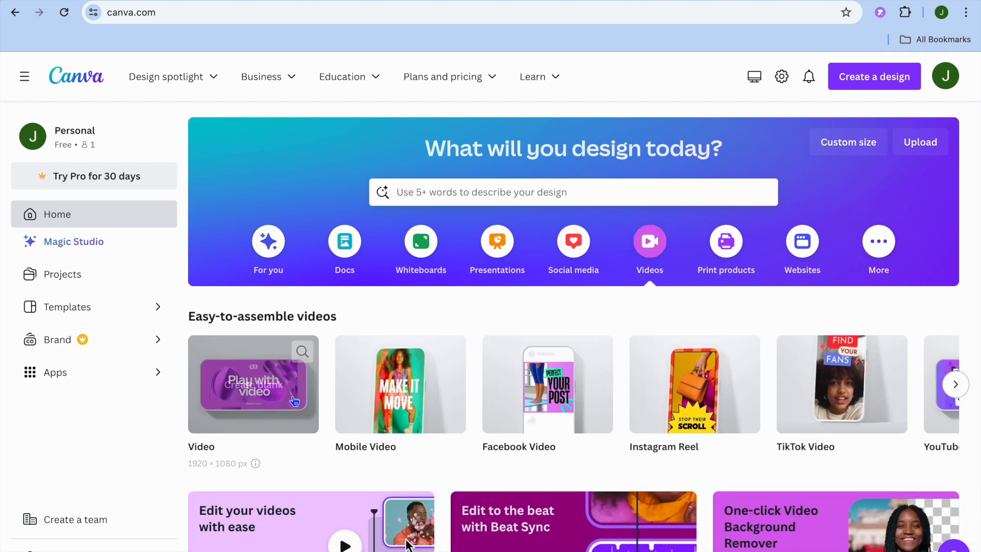
click(244, 398)
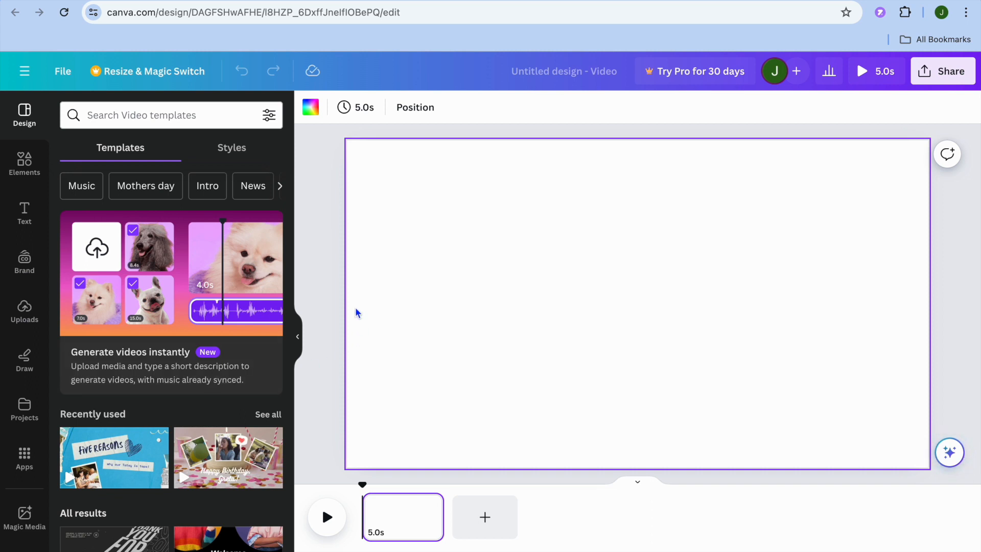
Step: Search the elements for "photo grid" and show all matching frames
click(30, 167)
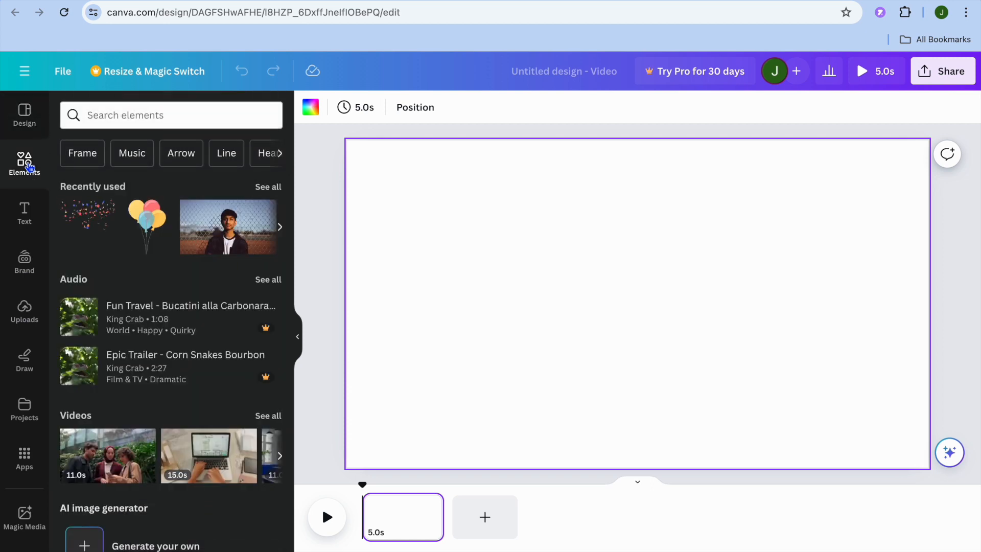
click(112, 118)
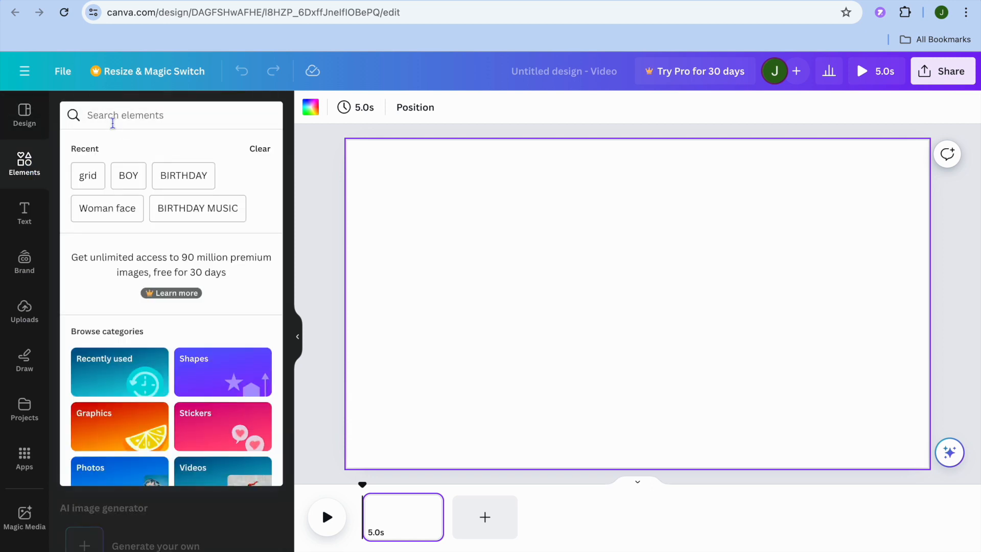
text(photo )
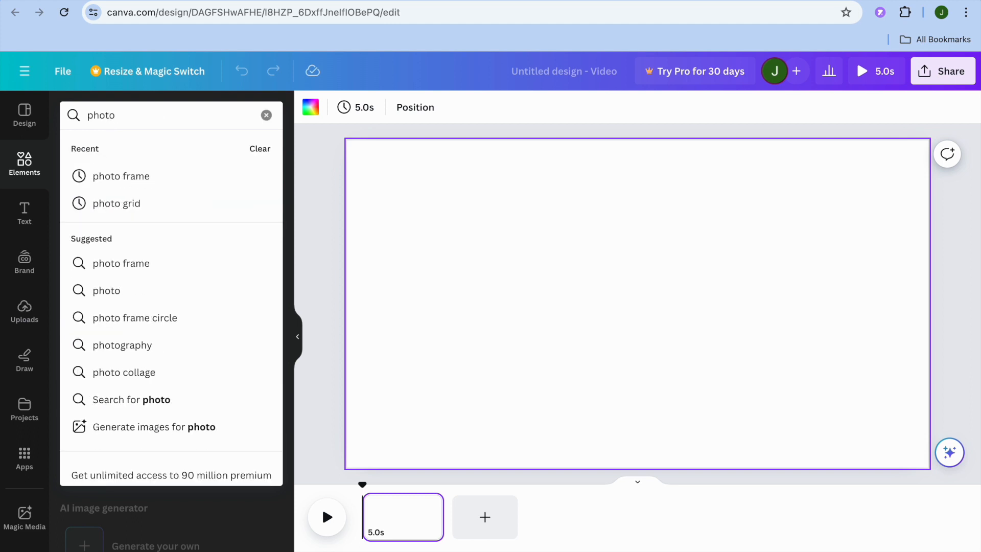
text(gri)
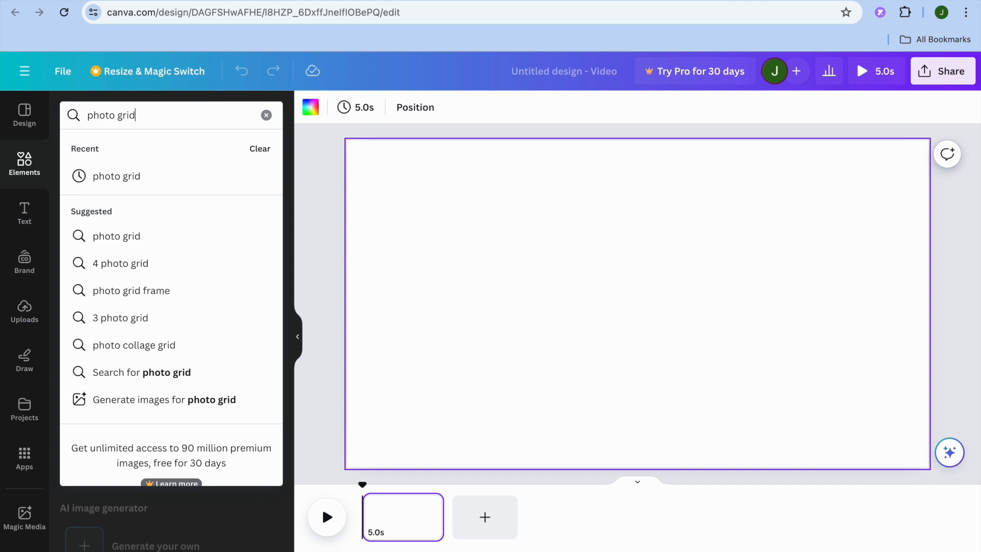
text(d)
key(Return)
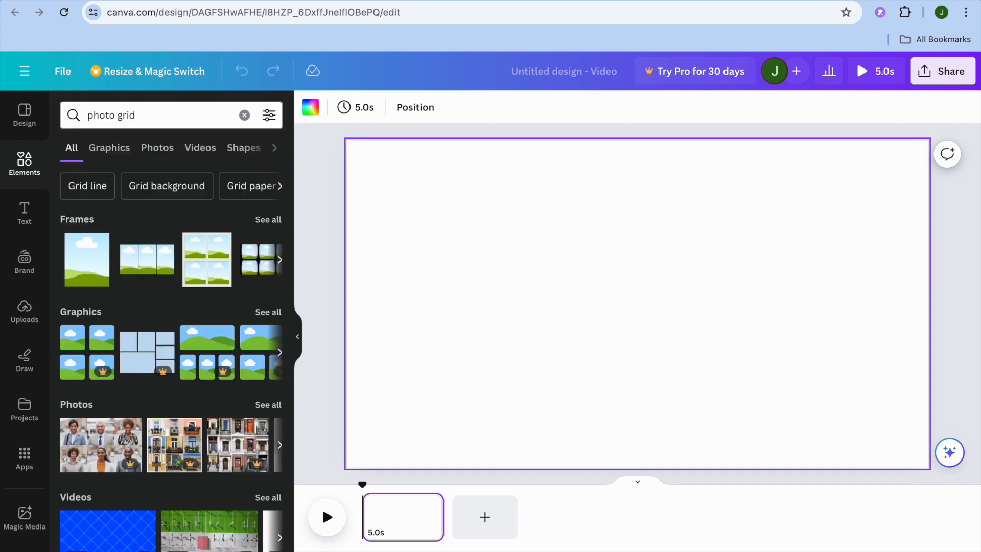
click(273, 221)
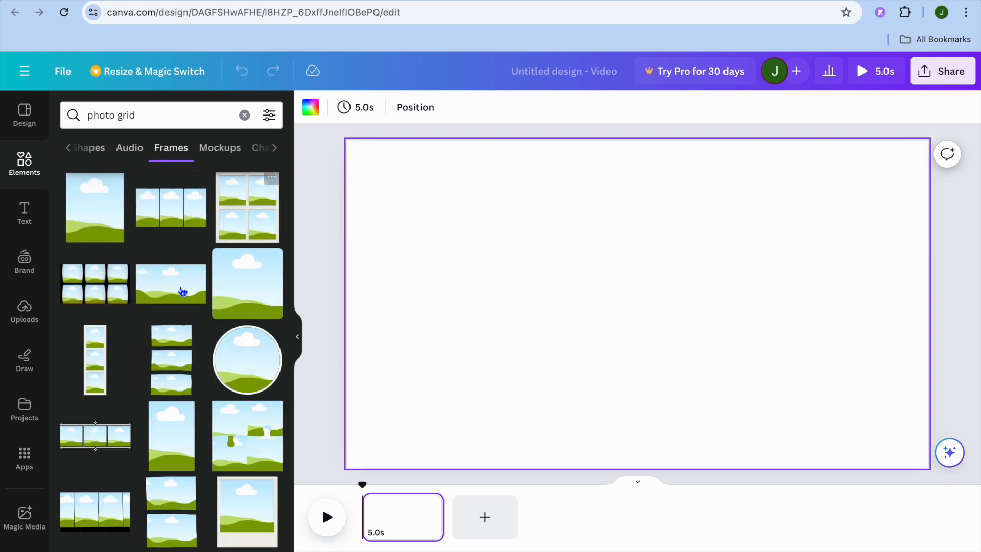
Step: Add the square frame with rounded corners and place it in the upper-right area of the page
scroll(169, 299, down, 10)
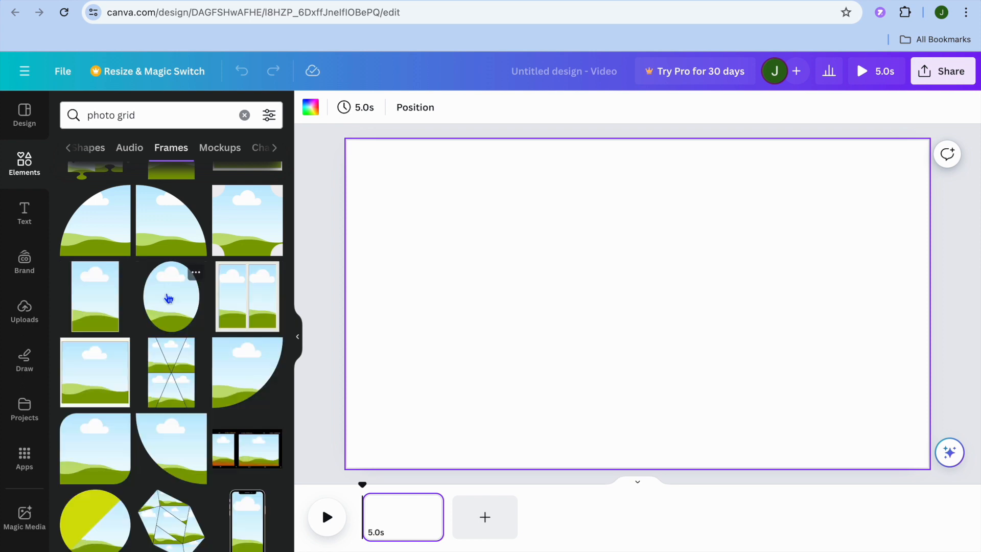
scroll(169, 298, up, 15)
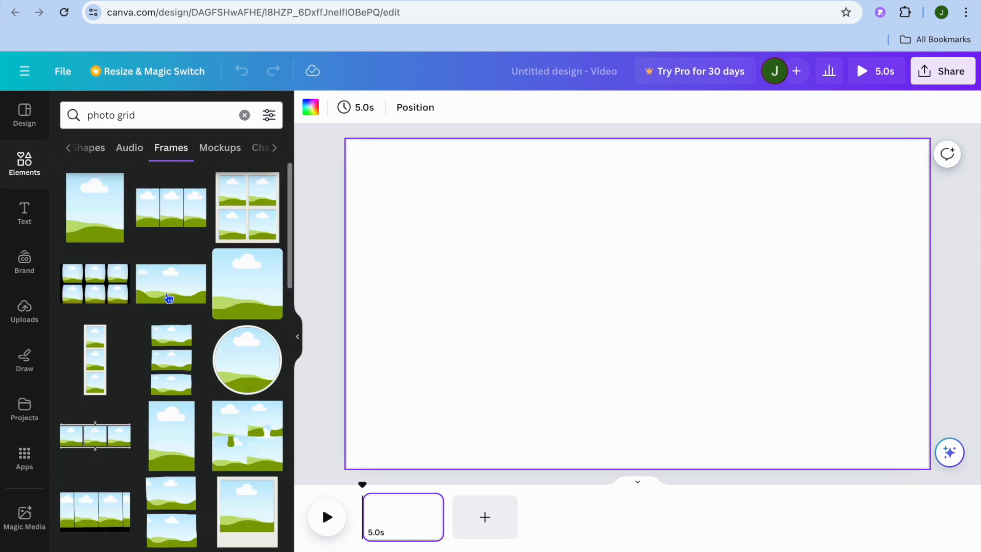
click(249, 302)
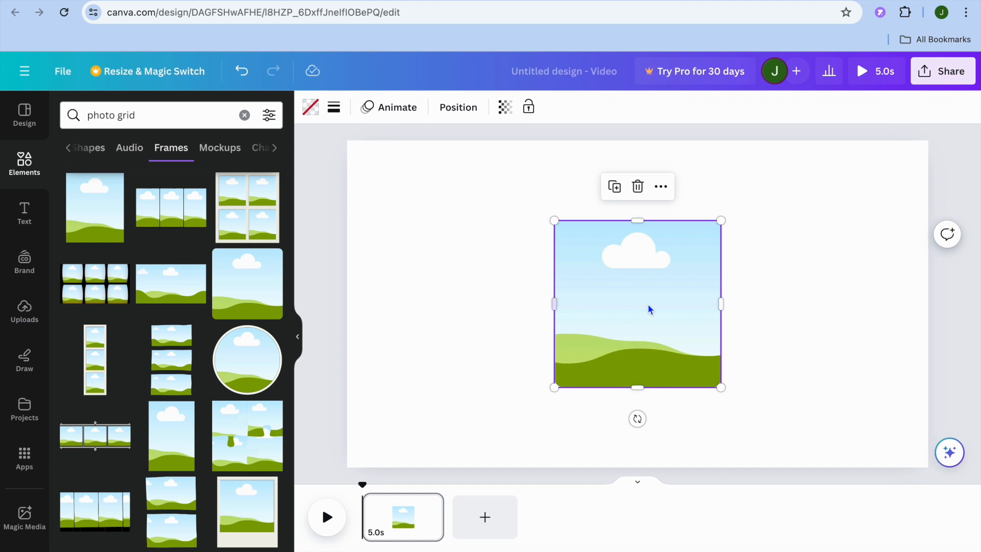
drag(667, 313, 847, 245)
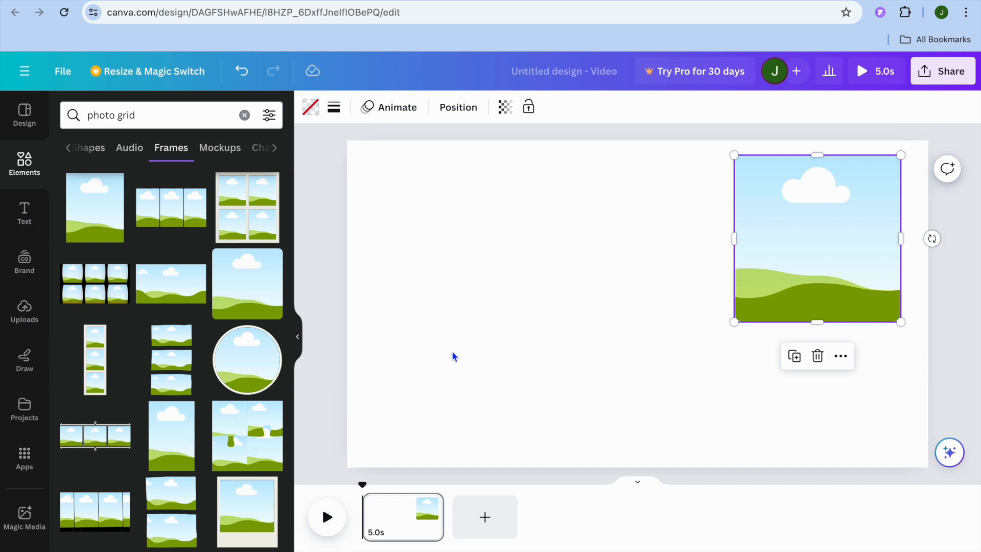
Step: Add the circular bordered frame, place it in the lower-left area of the page and enlarge it slightly
click(247, 368)
drag(632, 324, 473, 370)
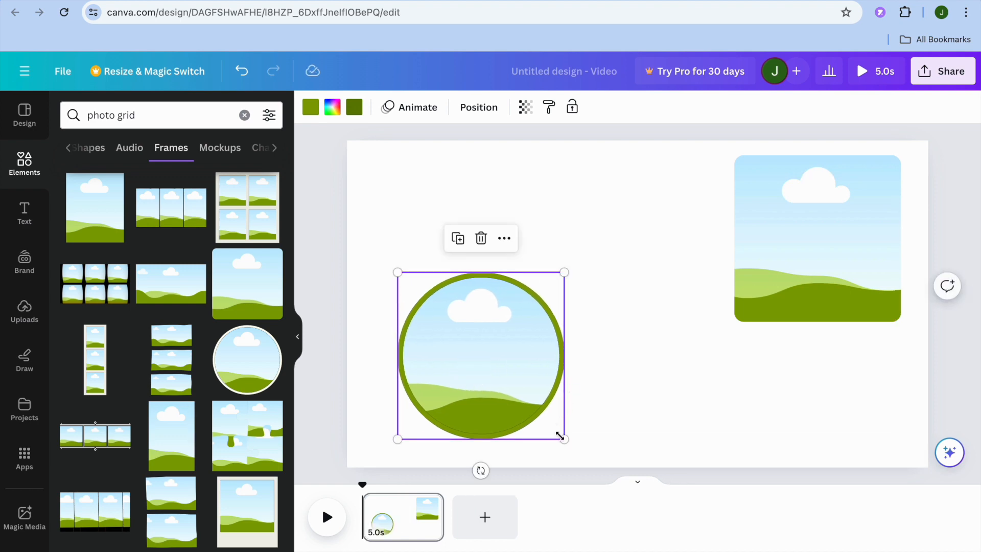
drag(562, 437, 574, 448)
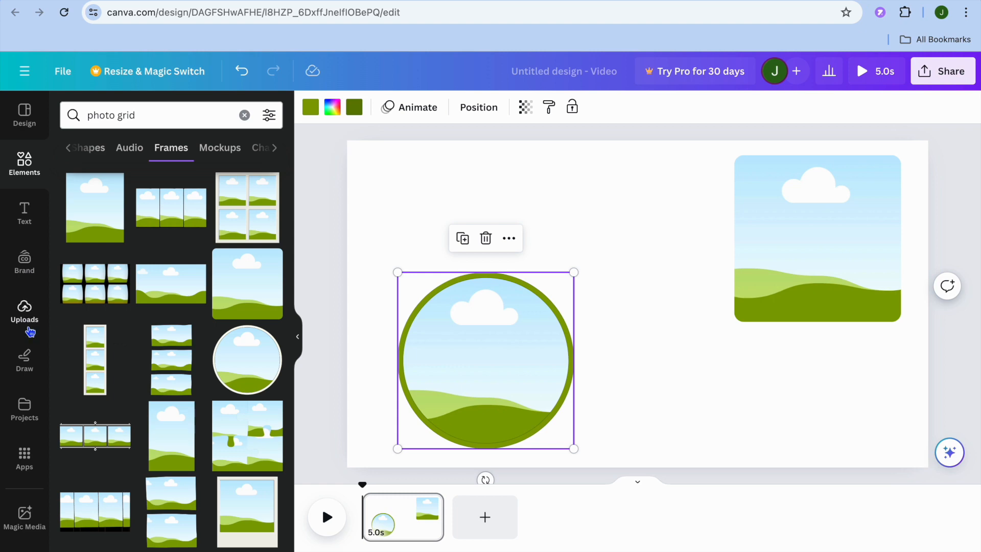
Step: Search the elements for "BOY" and narrow the results to photos
click(244, 115)
click(25, 172)
click(124, 114)
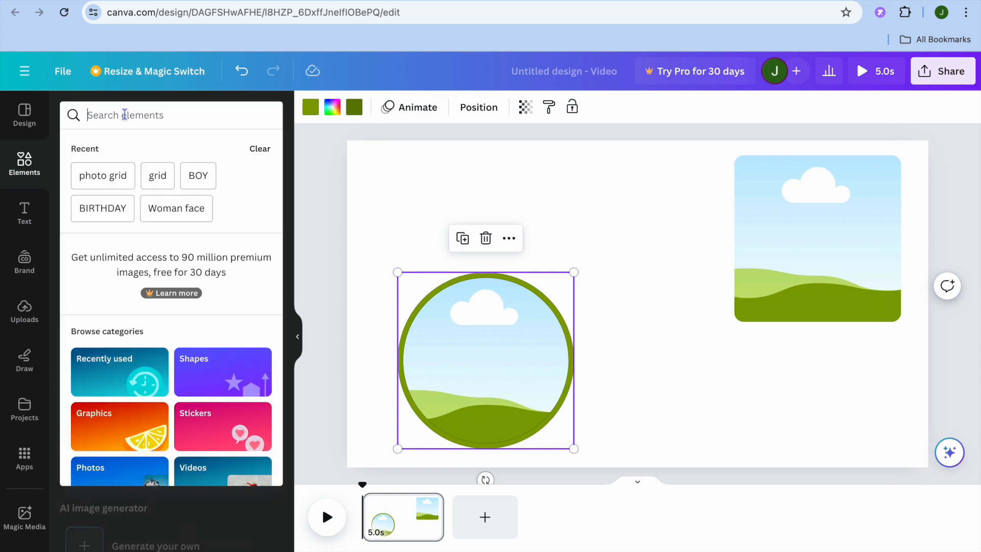
click(195, 175)
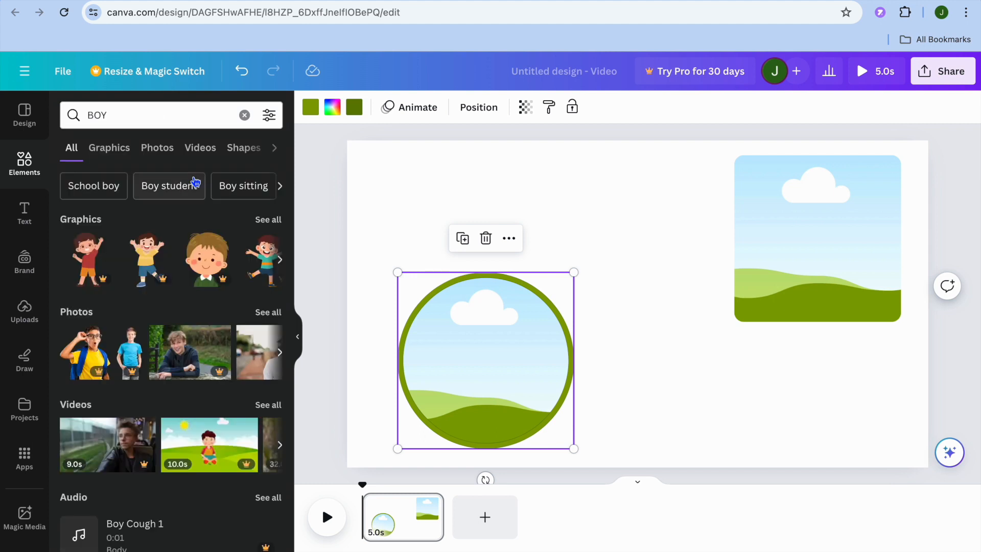
click(24, 311)
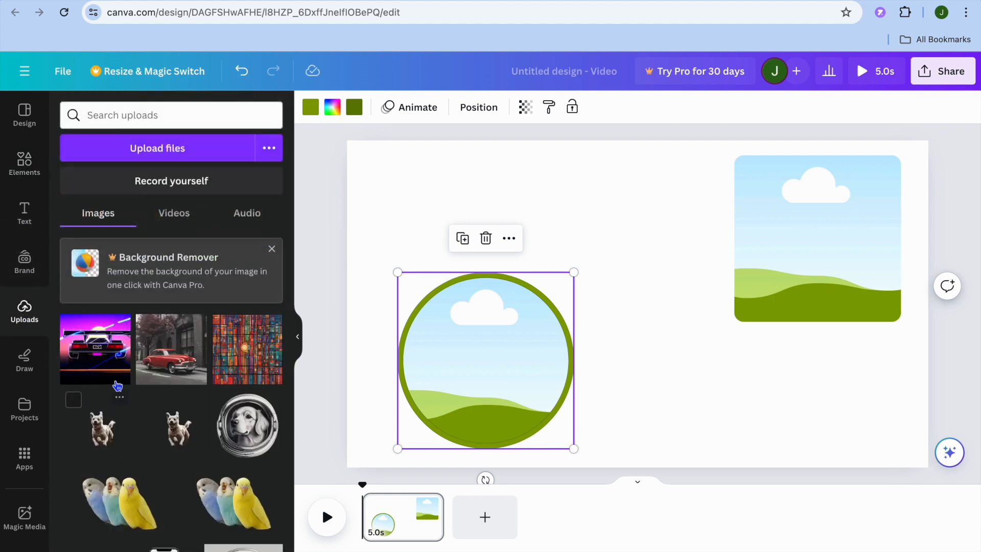
click(24, 163)
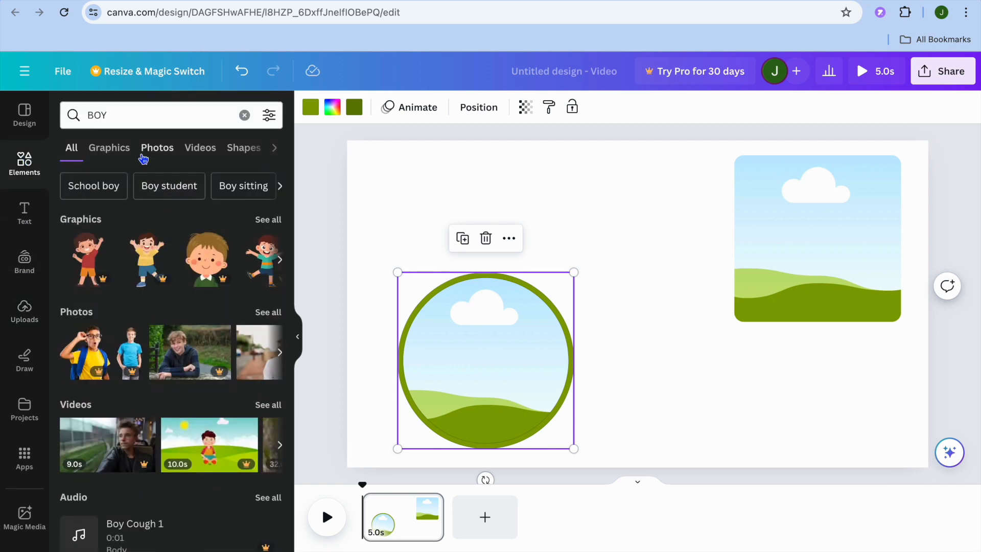
click(157, 149)
Step: Fill the circular frame with the photo of the boy against blue sky and the square frame with the smiling boy in a black shirt
scroll(202, 308, down, 1)
scroll(201, 308, down, 2)
drag(127, 324, 443, 367)
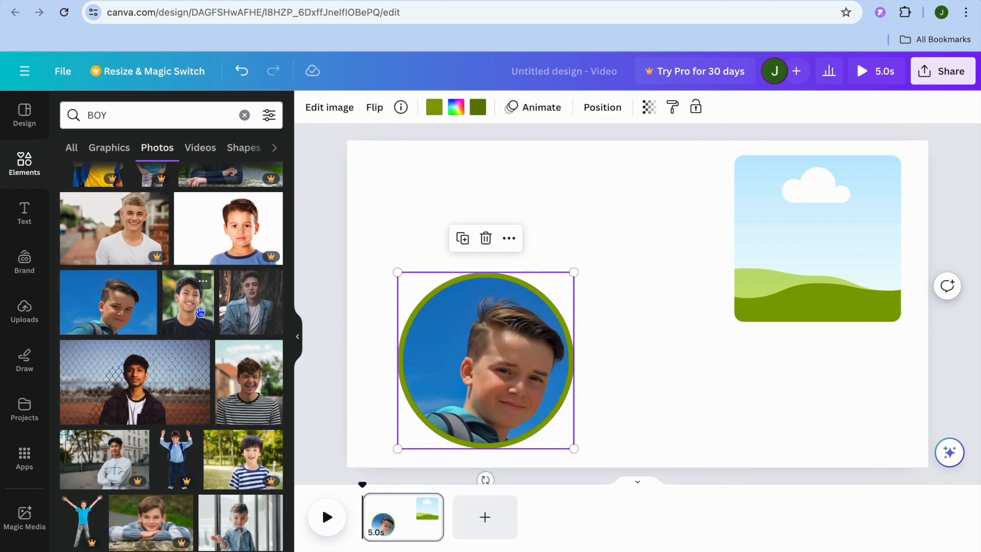
drag(189, 312, 780, 228)
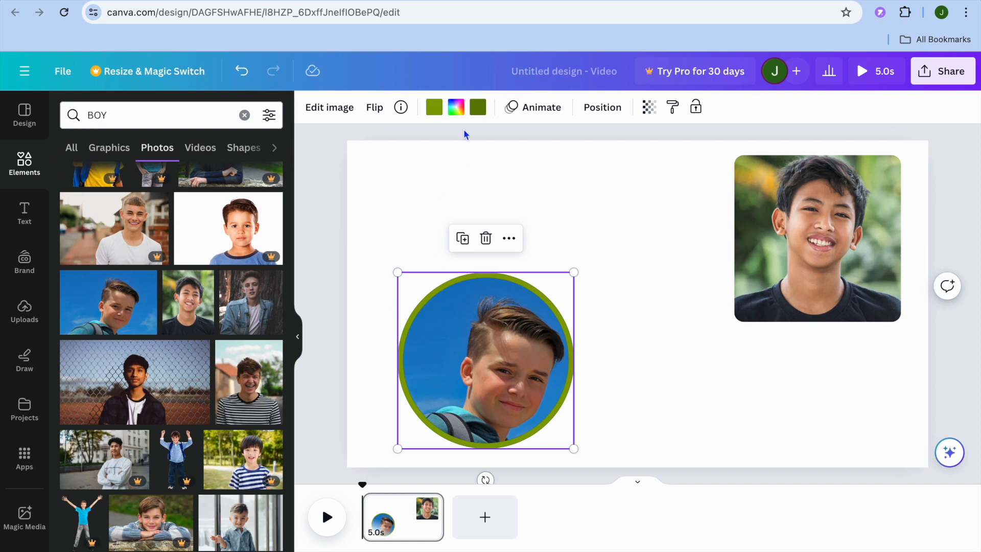
Step: Change the circular frame's green border to solid yellow
click(433, 108)
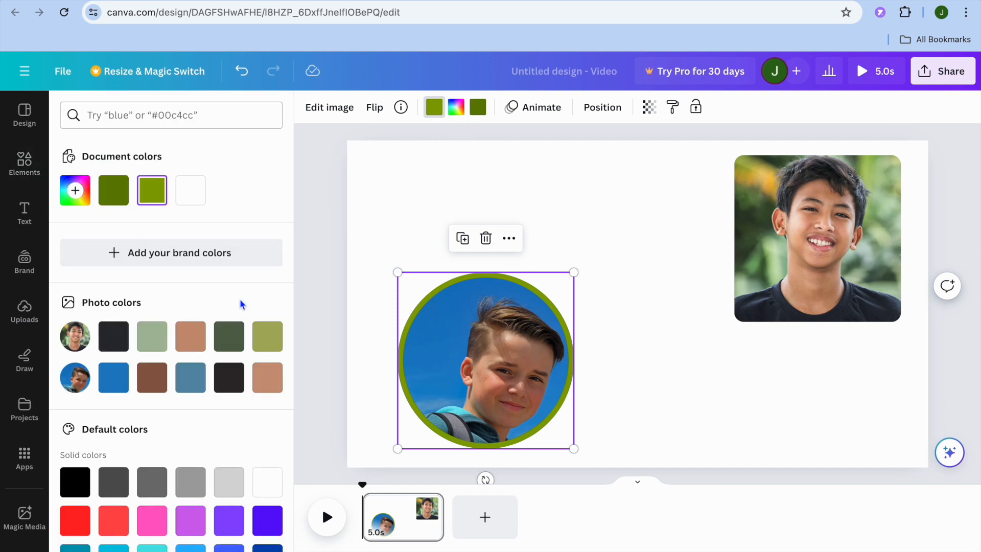
click(229, 481)
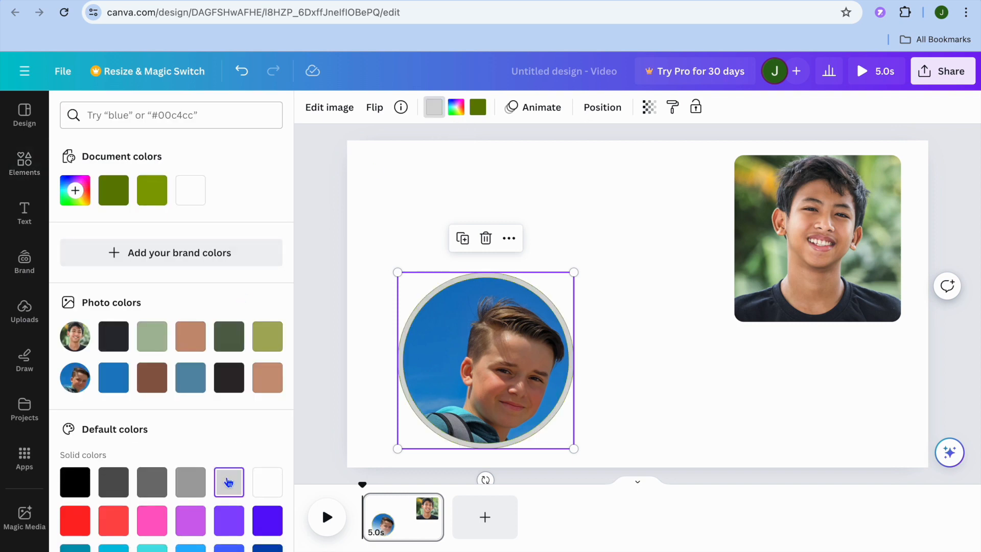
scroll(199, 447, down, 3)
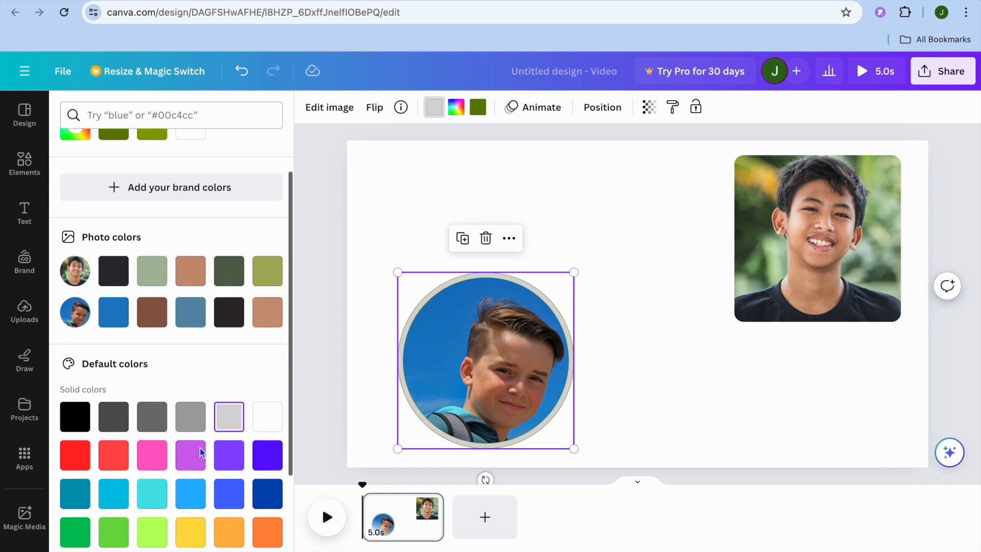
click(190, 469)
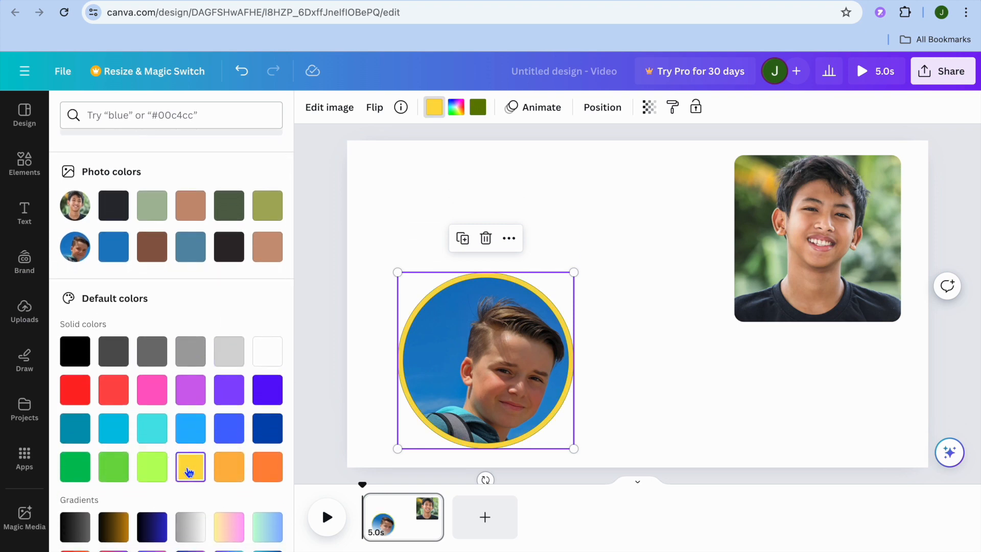
click(384, 352)
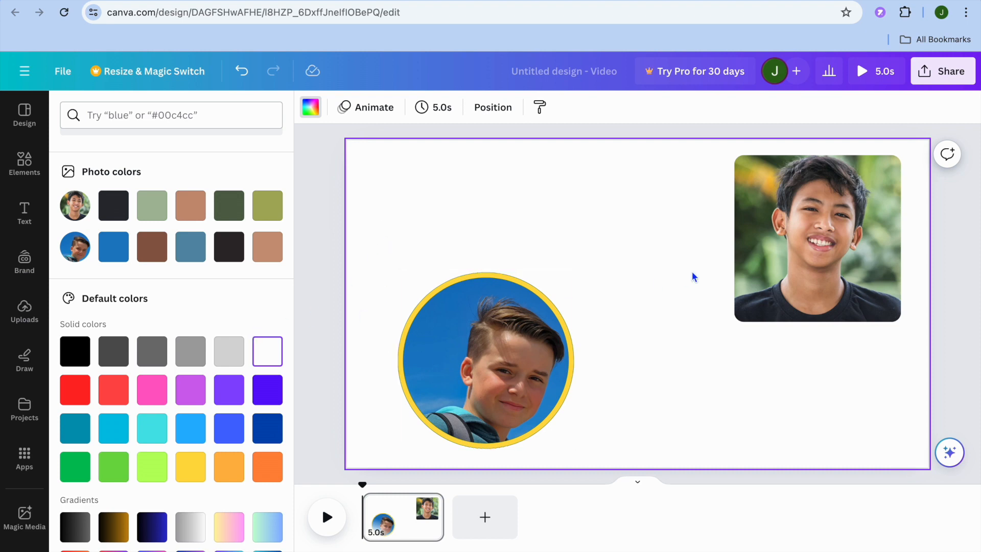
Step: Apply the Pop photo animation to the square photo of the smiling boy
click(840, 245)
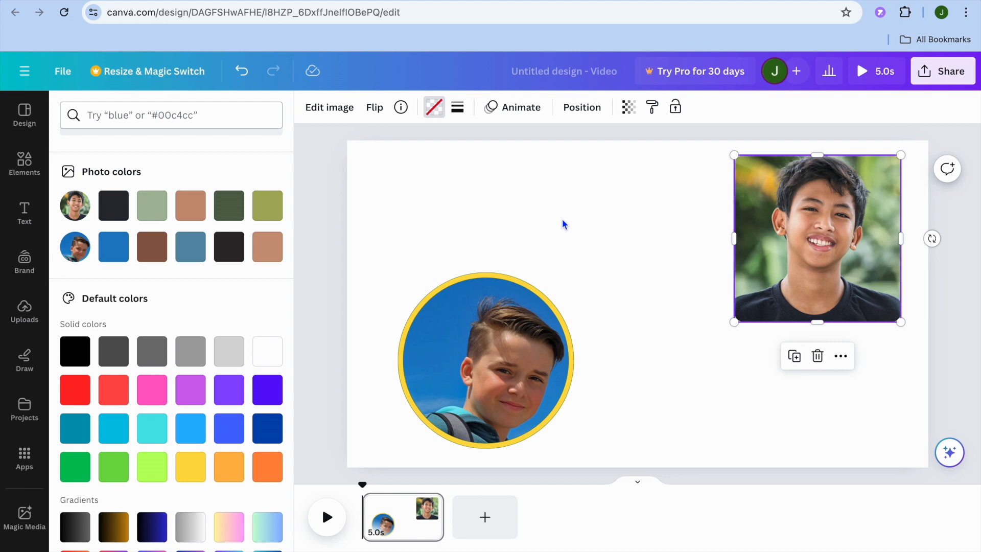
click(516, 109)
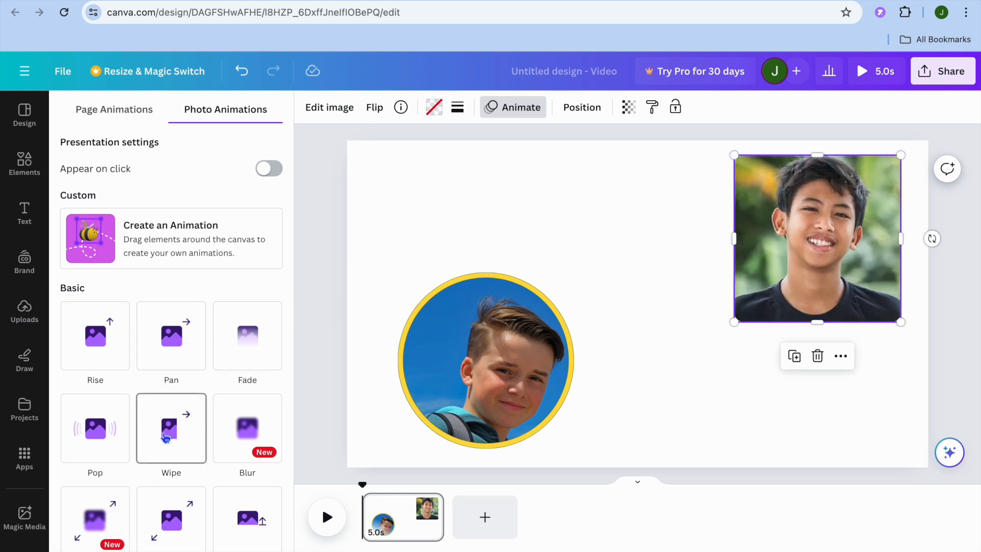
scroll(107, 444, down, 1)
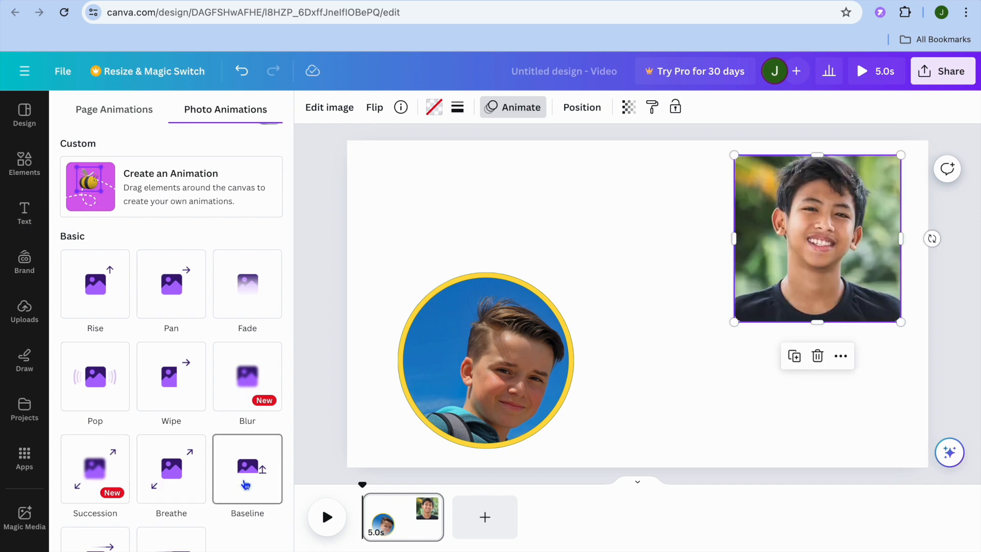
scroll(225, 460, down, 3)
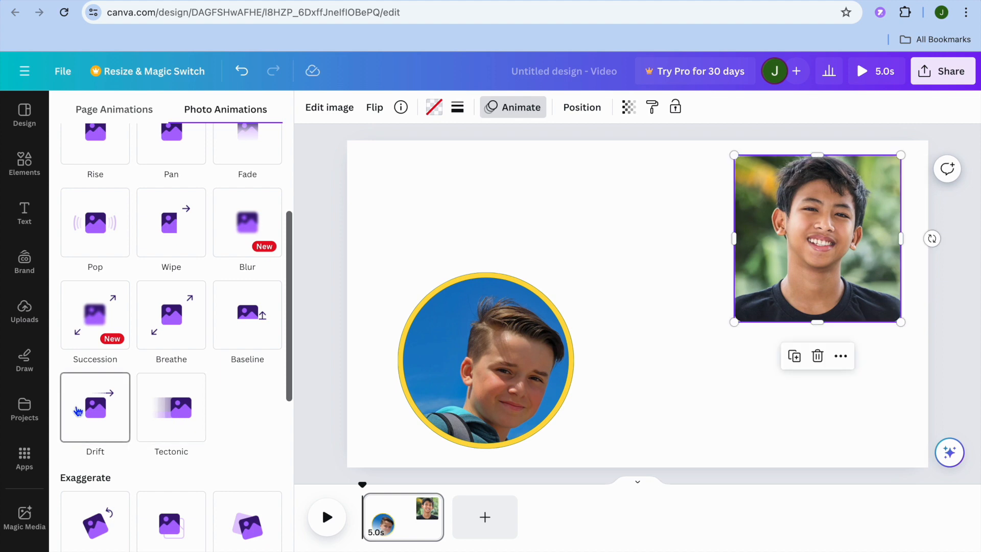
scroll(77, 411, down, 2)
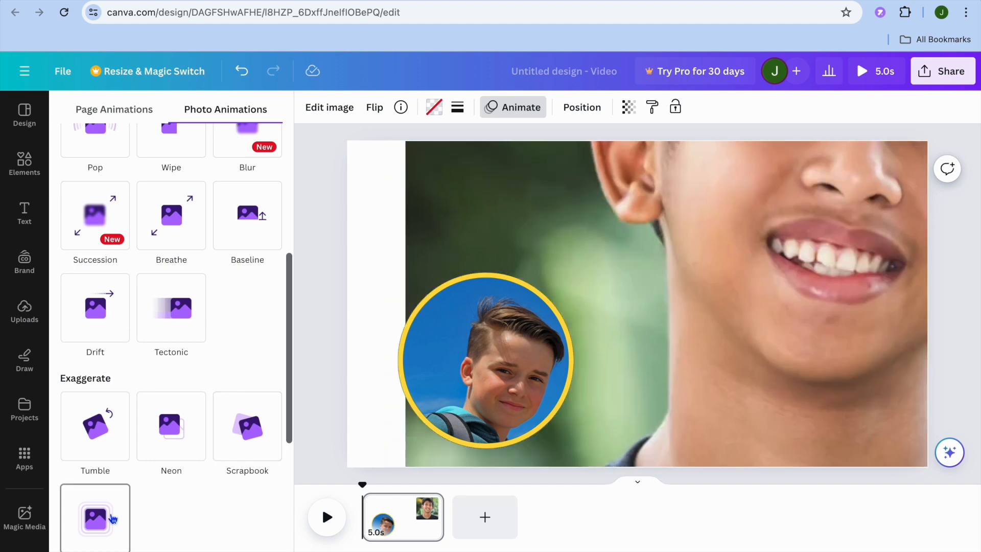
scroll(148, 408, up, 6)
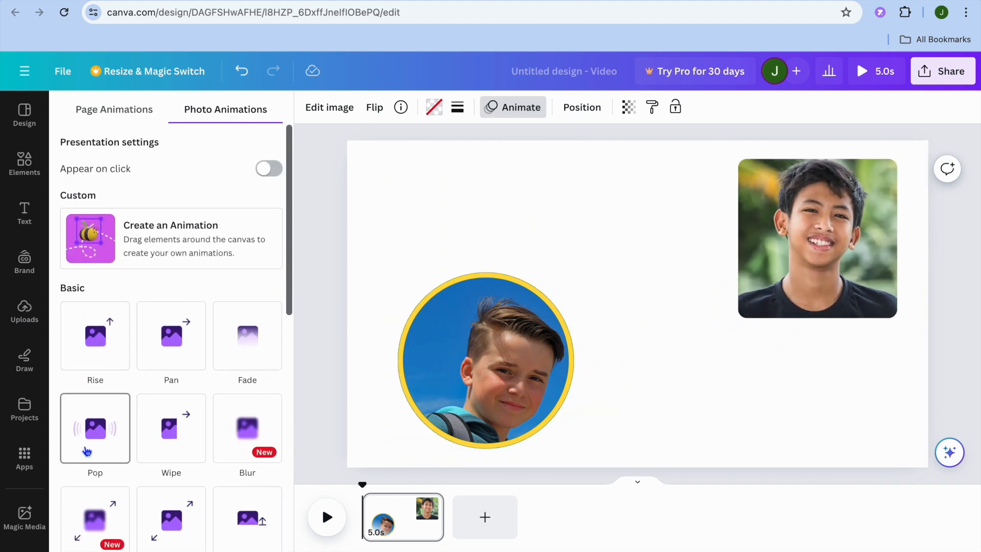
click(86, 452)
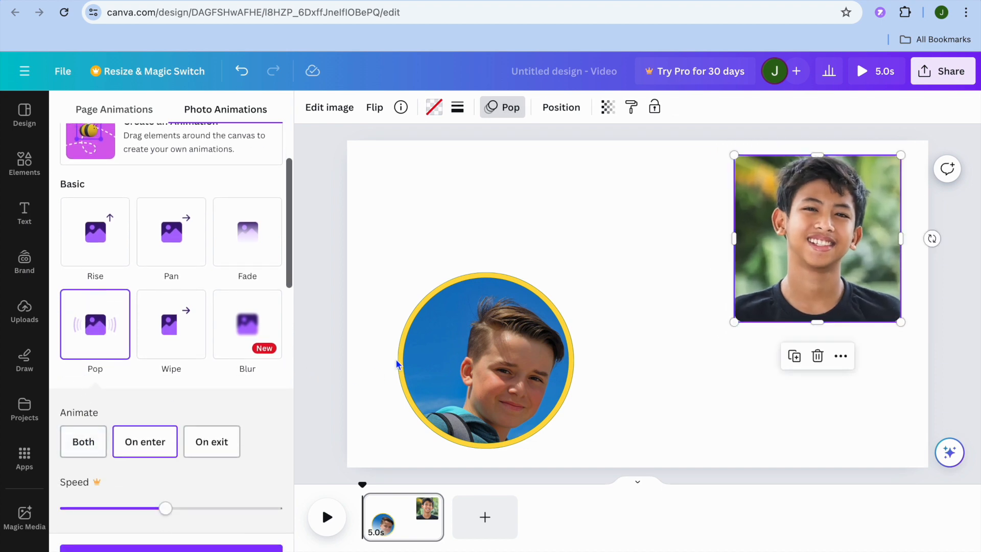
Step: Apply the Tectonic photo animation to the circular photo with the yellow border
click(390, 360)
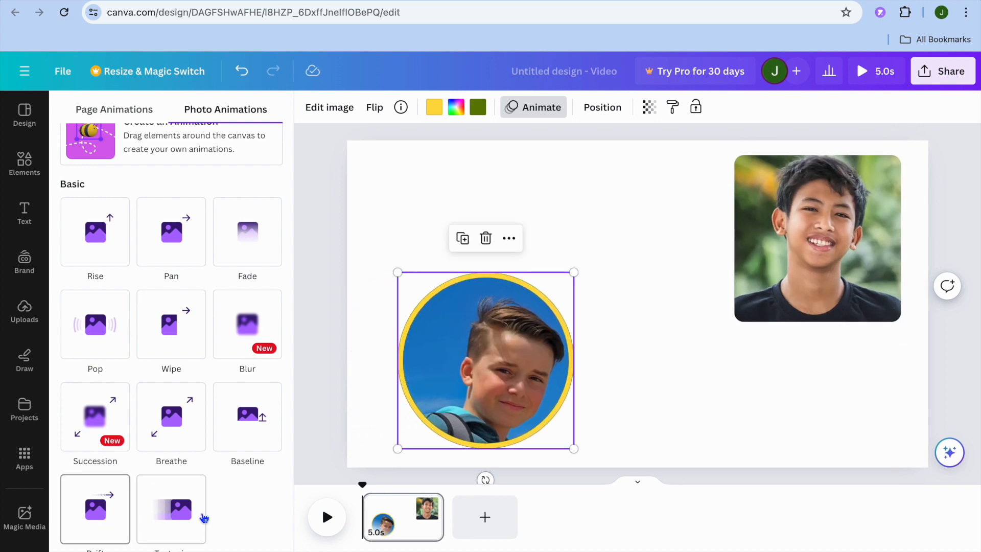
click(176, 517)
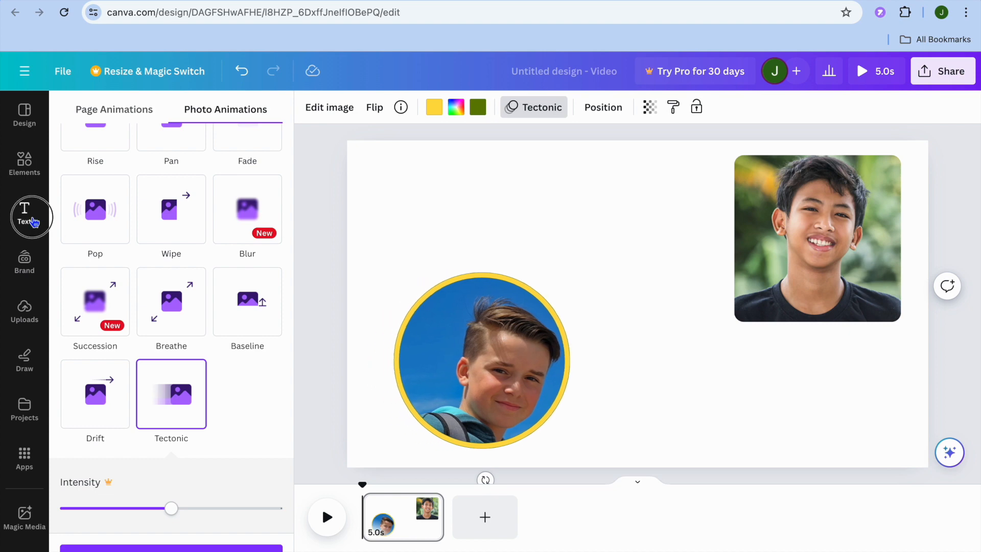
Step: Add a default heading to the page and place it above the circular photo
click(30, 217)
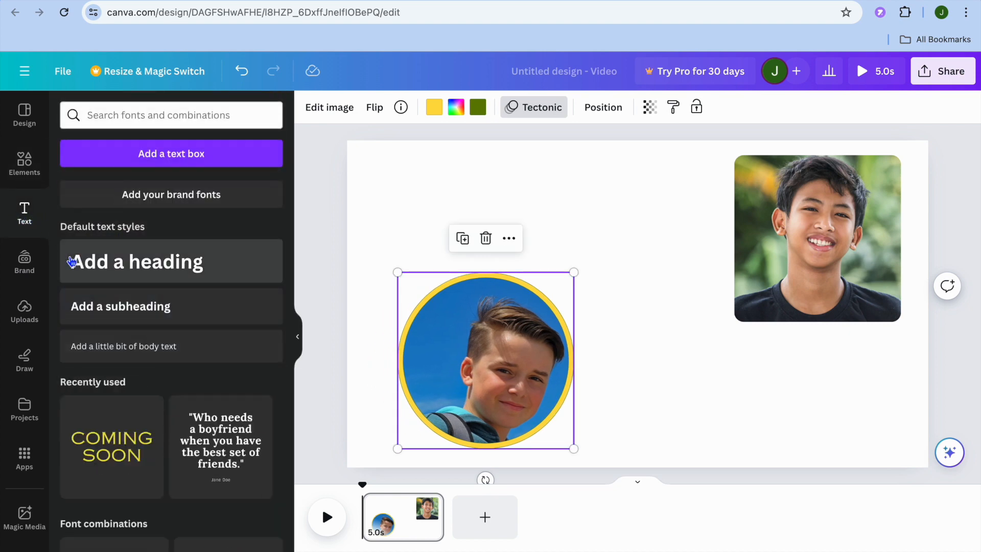
click(123, 264)
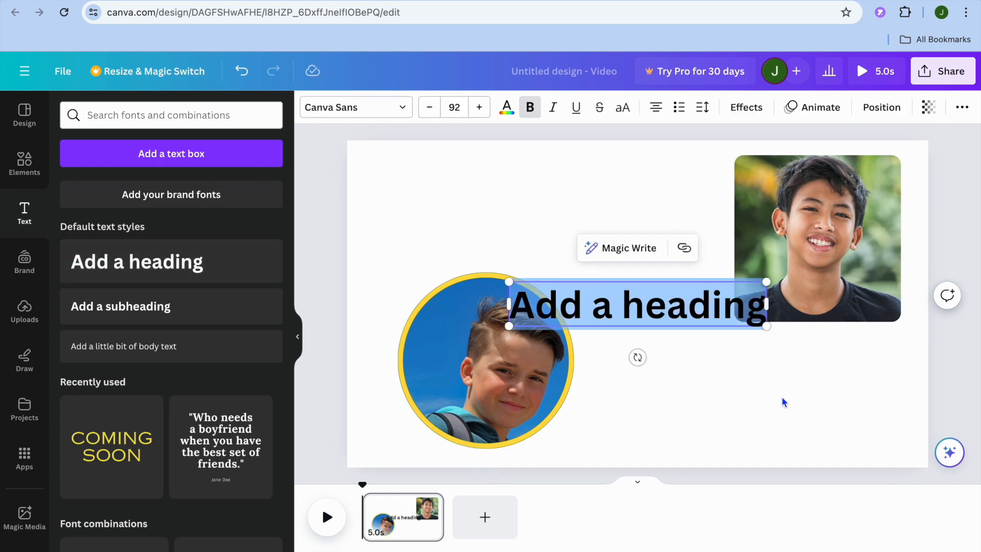
click(755, 383)
drag(659, 312, 538, 217)
Step: Replace the heading's placeholder text with "PHOTO SLIDESHOW"
double_click(489, 211)
click(489, 211)
drag(396, 207, 639, 212)
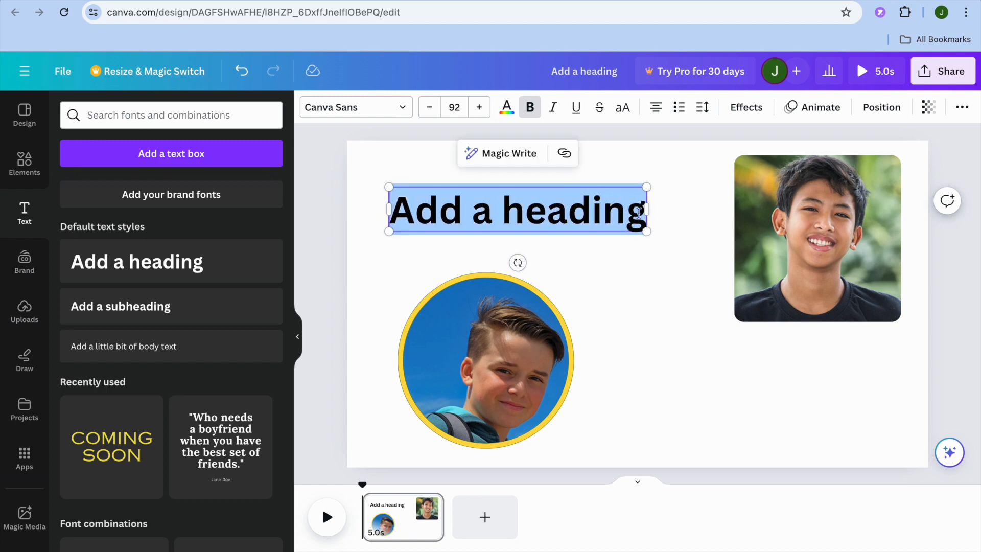
key(Caps_Lock)
text(PH)
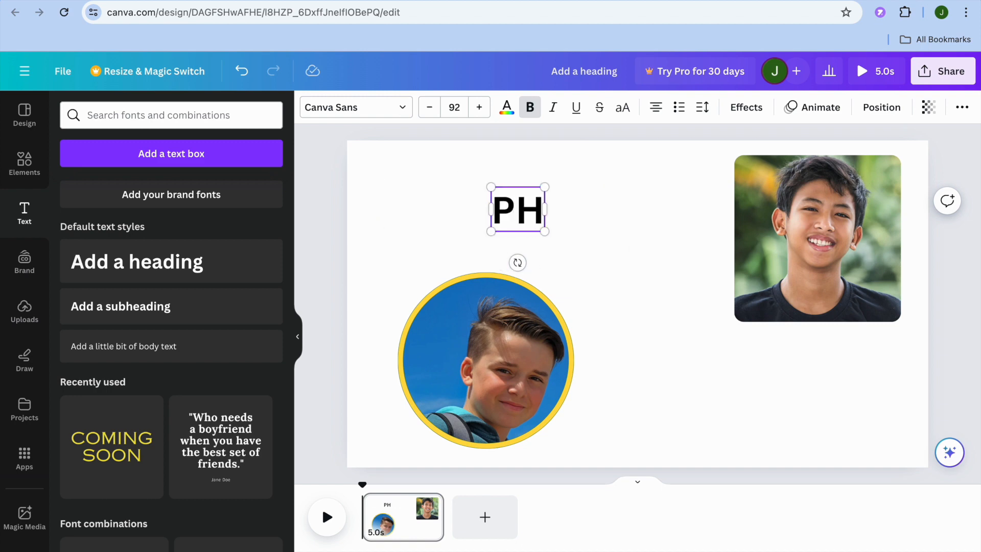
text(IOTO SLIDESHOW)
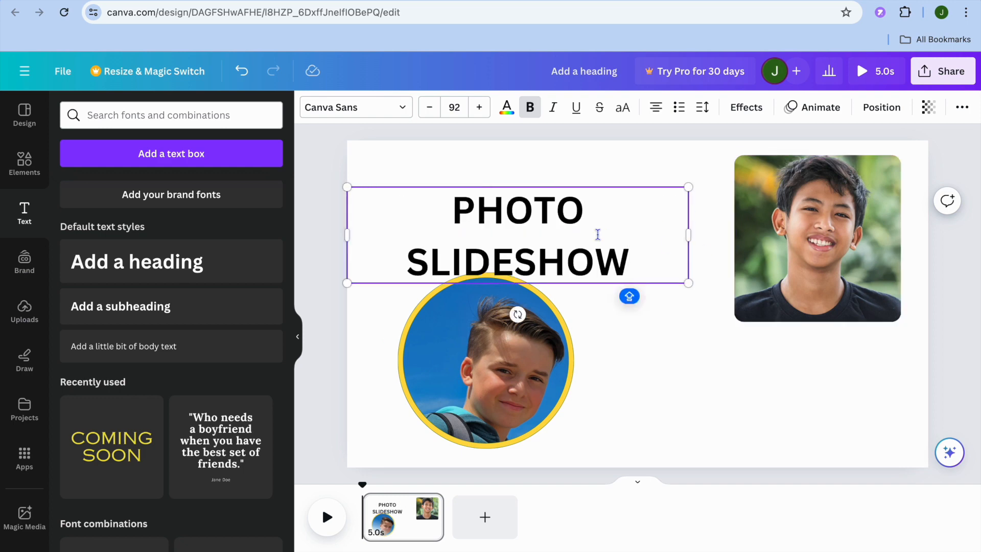
Step: Move the heading up near the page's upper edge and widen its text box so the words fit on one line
click(692, 363)
drag(552, 243, 548, 232)
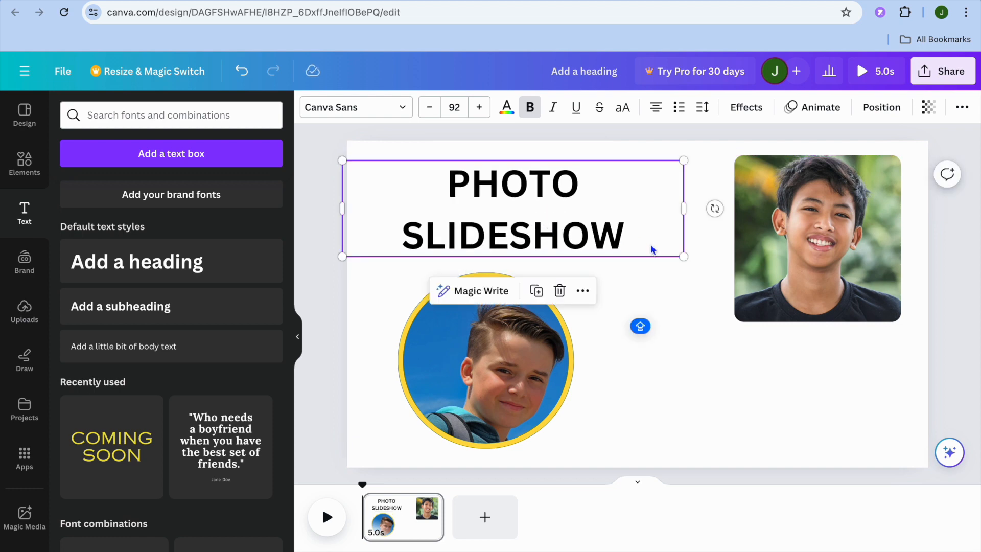
click(636, 239)
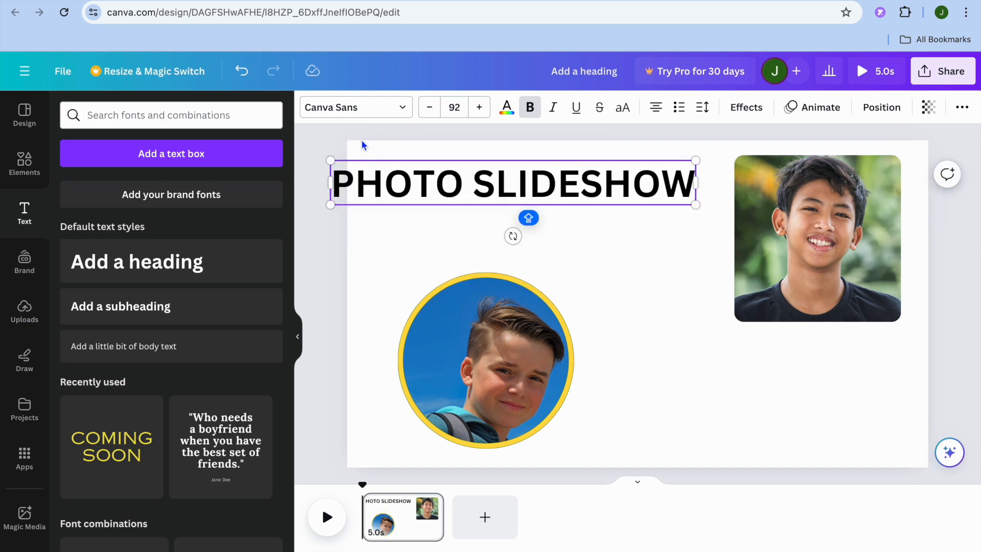
Step: Open the font choices for the PHOTO SLIDESHOW heading and browse to the recently used fonts
click(407, 110)
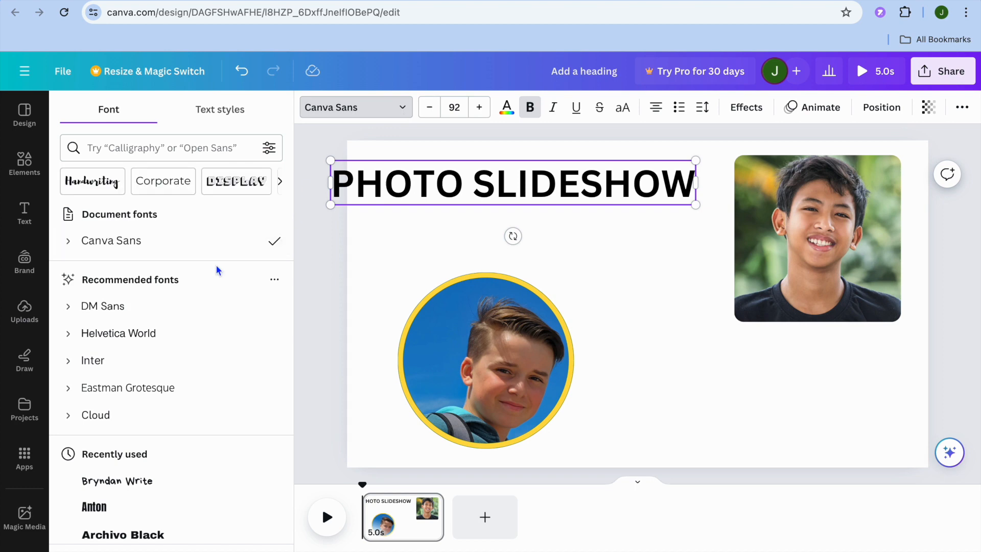
scroll(214, 268, down, 3)
scroll(214, 267, down, 2)
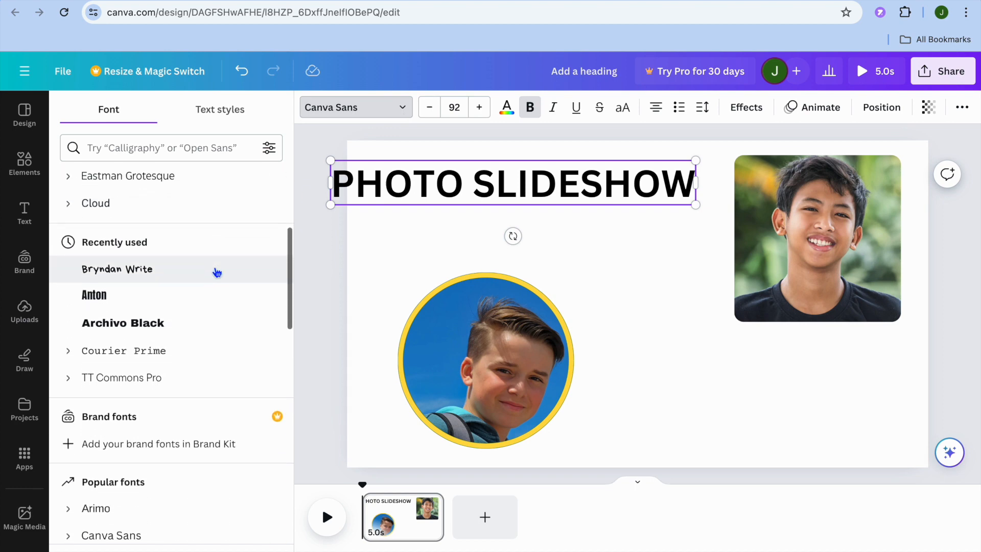
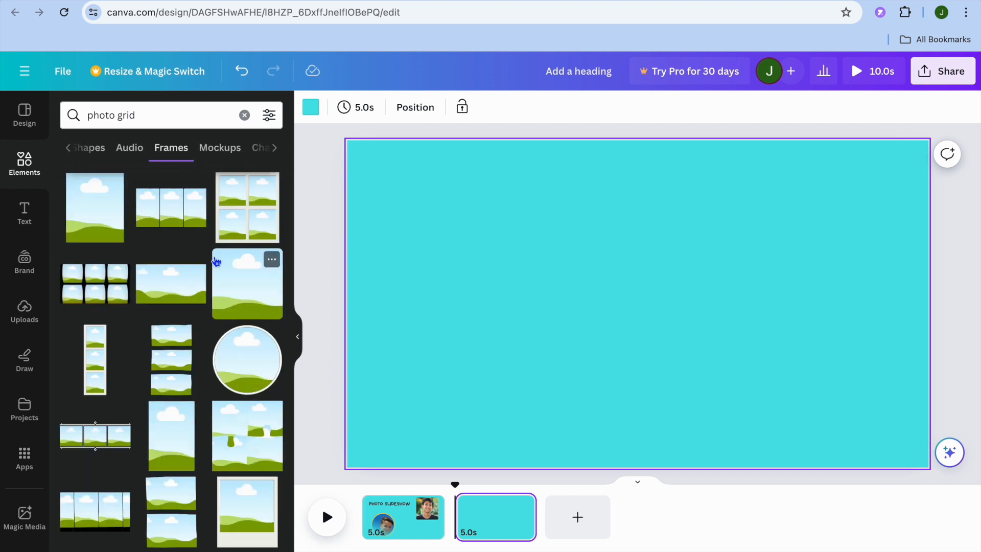
Step: Add the black film-style frame with six photo cells to the blank second page and enlarge it to fill most of the page
scroll(217, 262, down, 10)
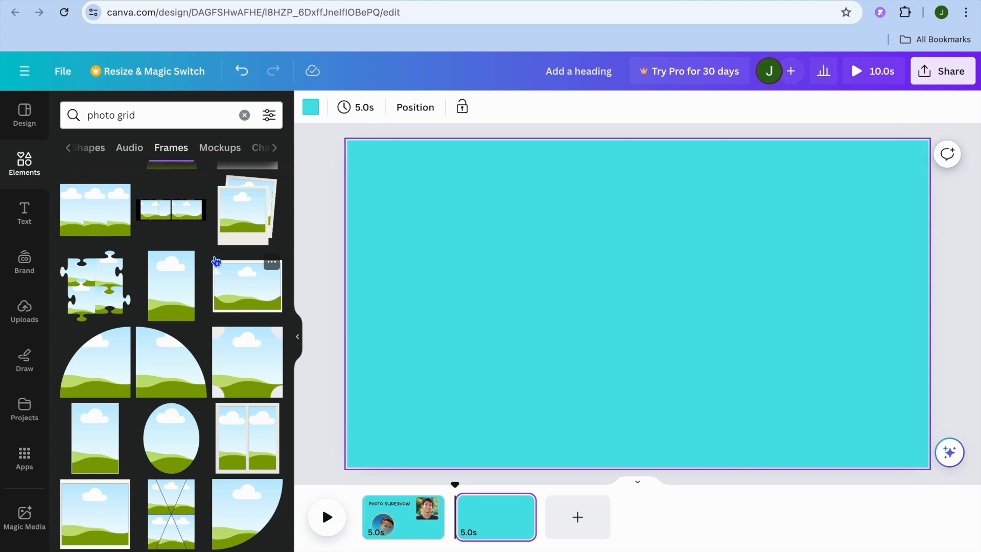
scroll(216, 261, down, 6)
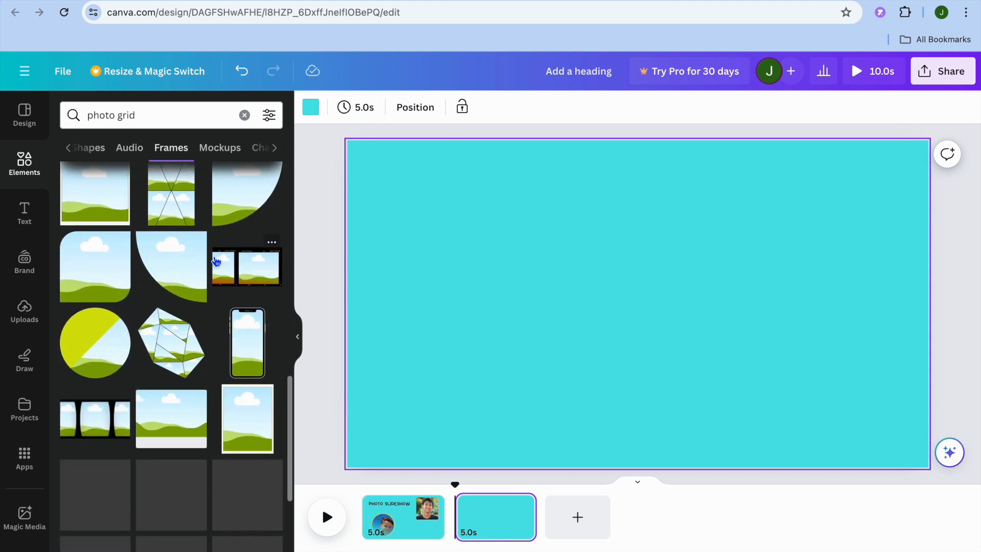
scroll(216, 262, up, 4)
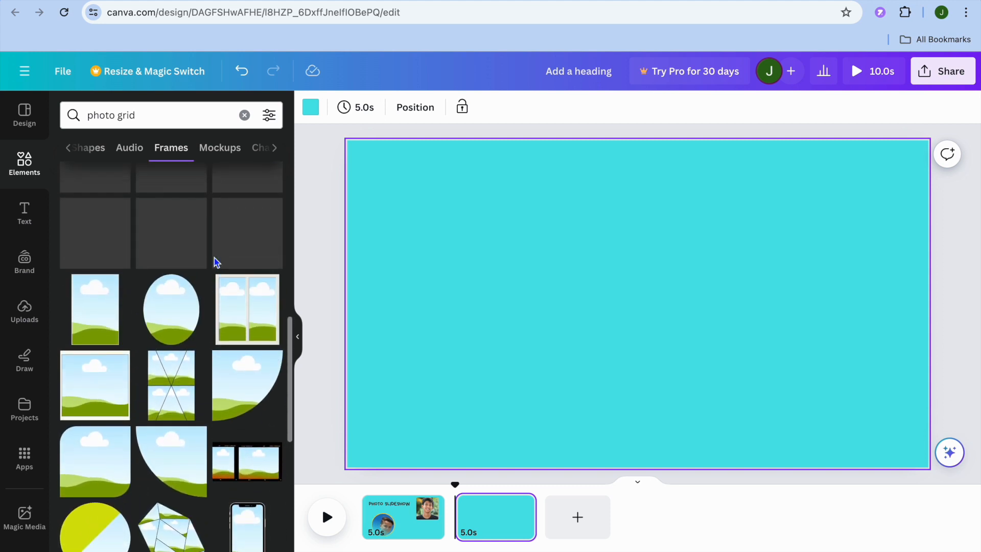
scroll(216, 261, up, 5)
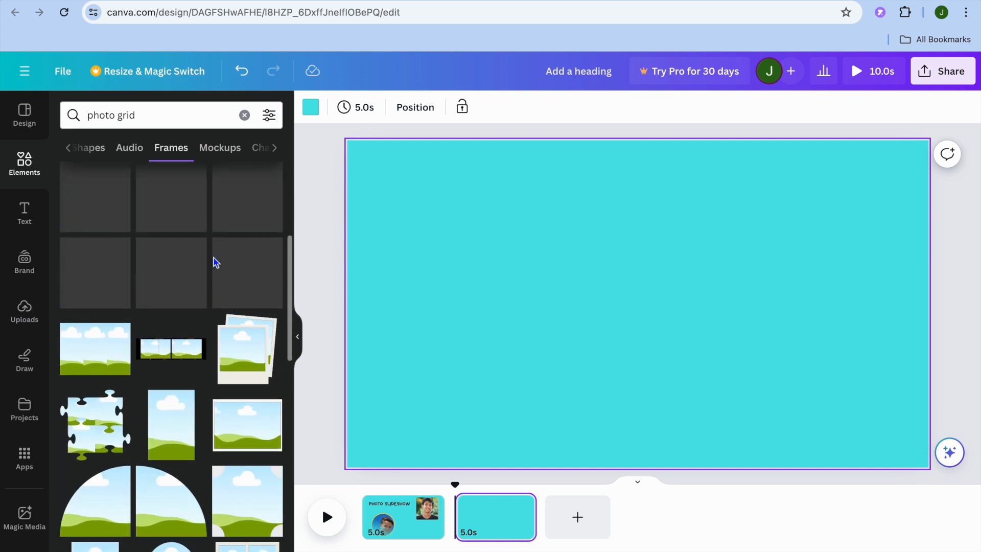
scroll(216, 261, up, 2)
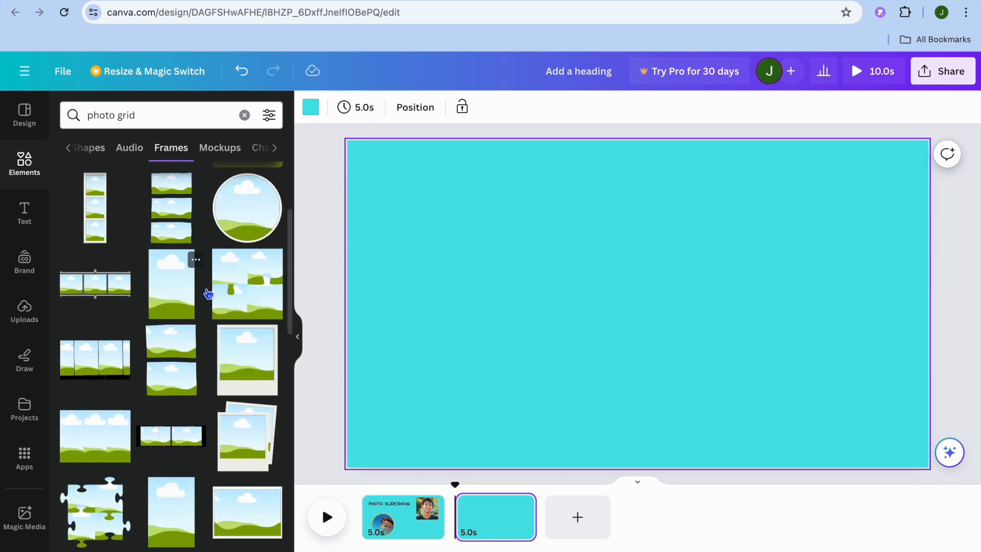
scroll(206, 293, up, 1)
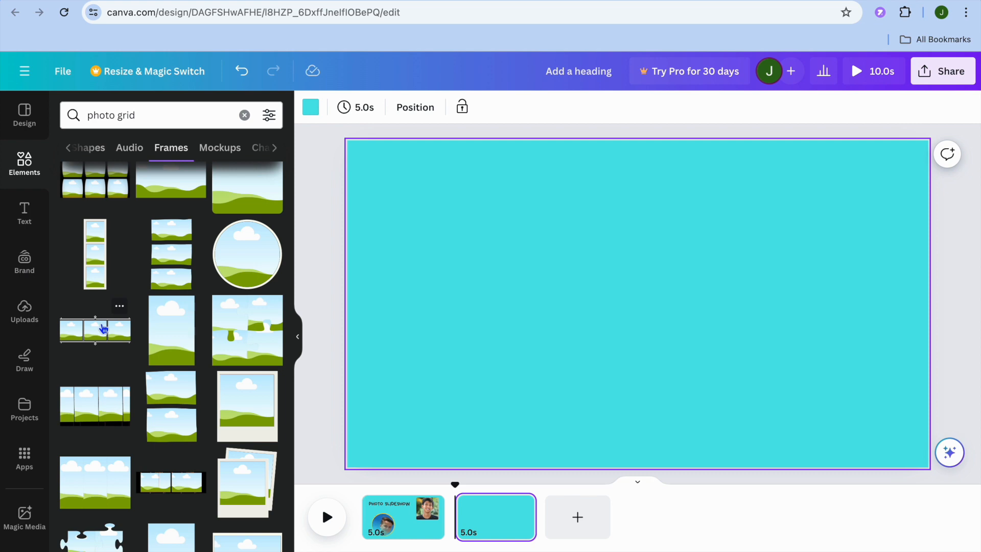
scroll(102, 327, up, 1)
click(110, 234)
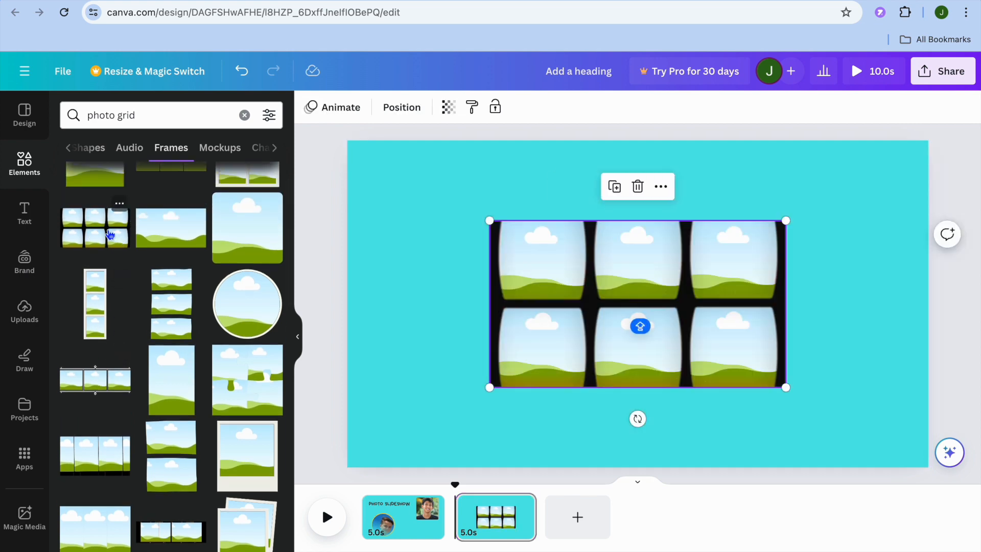
drag(485, 218, 372, 154)
drag(786, 388, 888, 447)
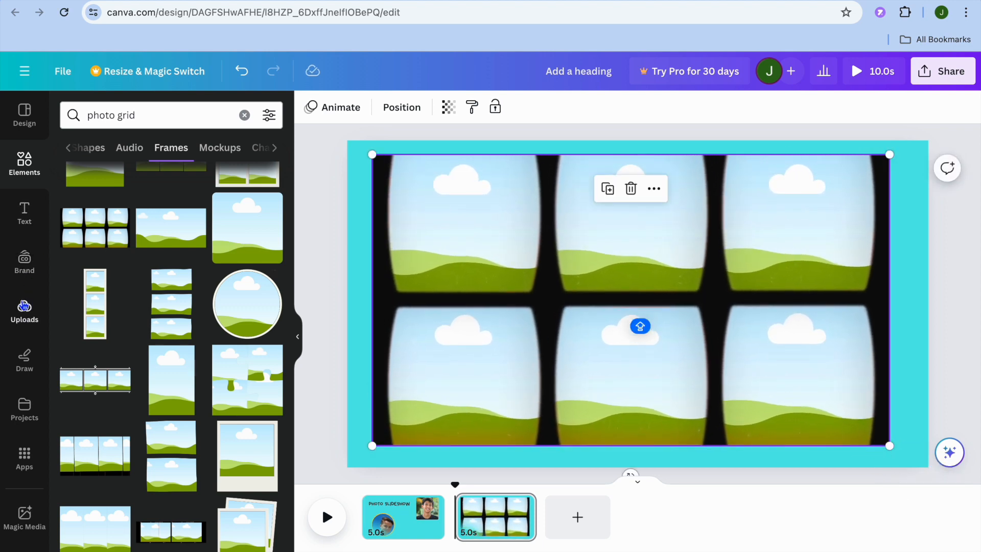
Step: Replace the element search with BOY and show all matching photos
click(245, 115)
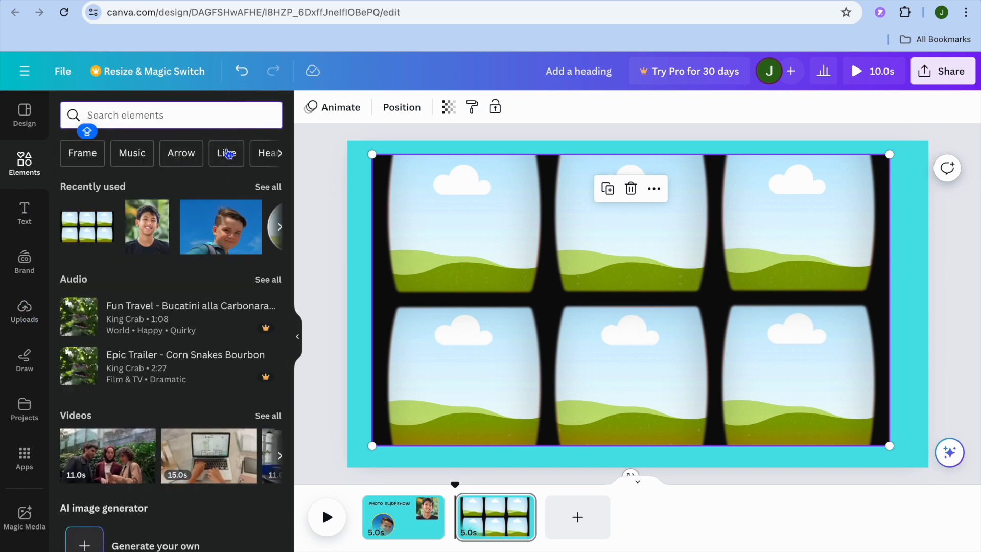
text(B)
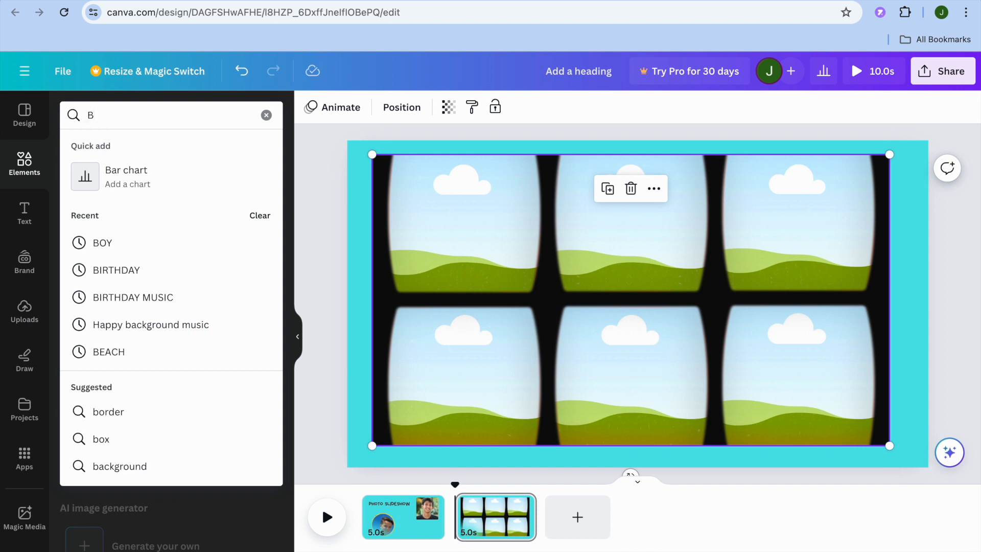
text(O)
click(145, 175)
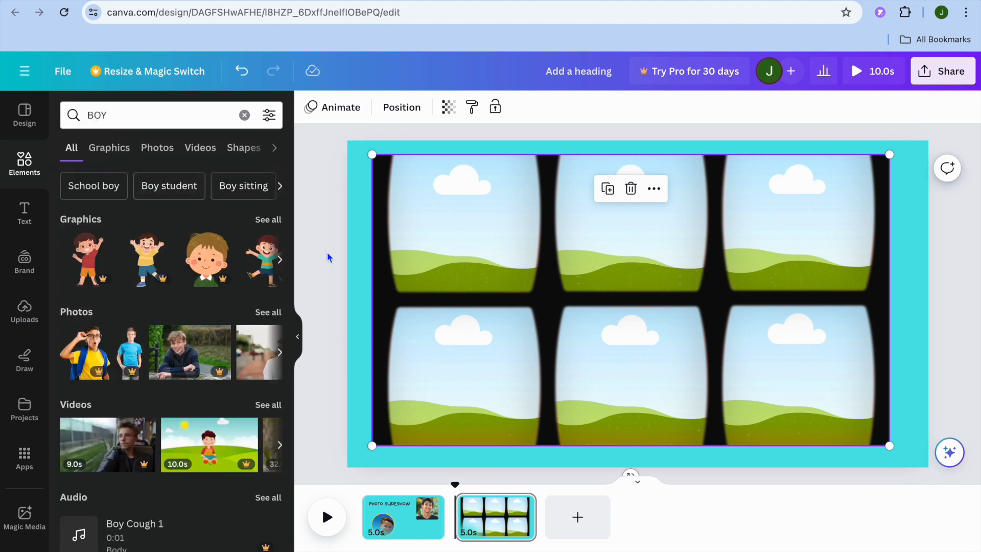
click(274, 313)
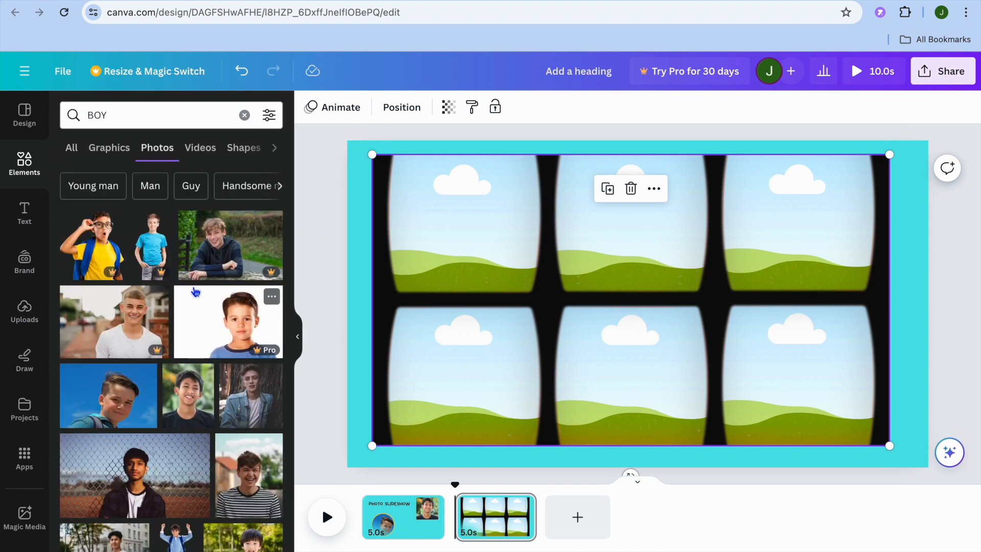
Step: Fill the grid's top row with the chain-link fence, striped-shirt and bow-tie toddler photos, and the bottom row with the glasses, sunset and classroom photos
scroll(194, 288, down, 5)
scroll(196, 291, down, 1)
drag(196, 292, 418, 234)
drag(248, 269, 536, 274)
scroll(195, 490, down, 6)
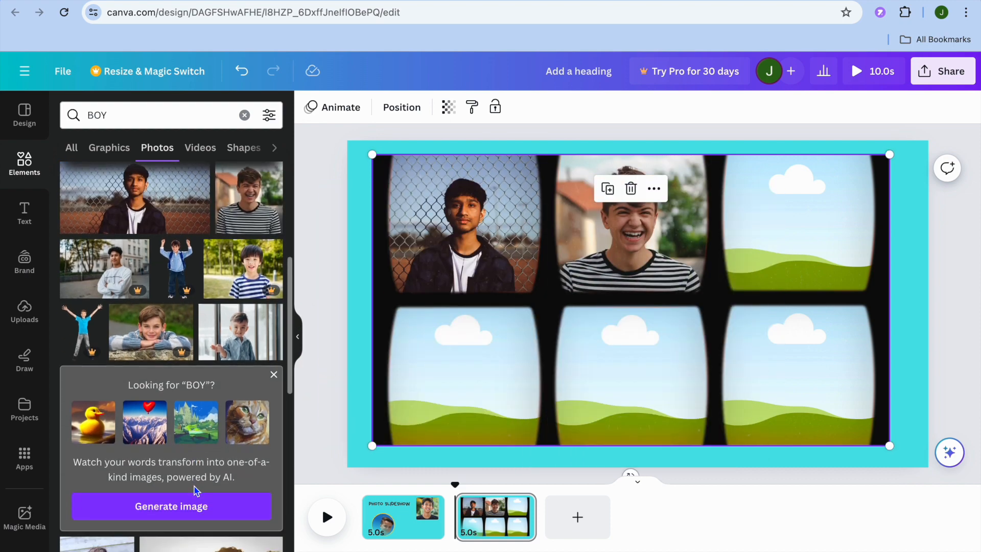
drag(102, 327, 388, 383)
drag(250, 346, 660, 375)
drag(153, 408, 797, 225)
drag(242, 433, 869, 368)
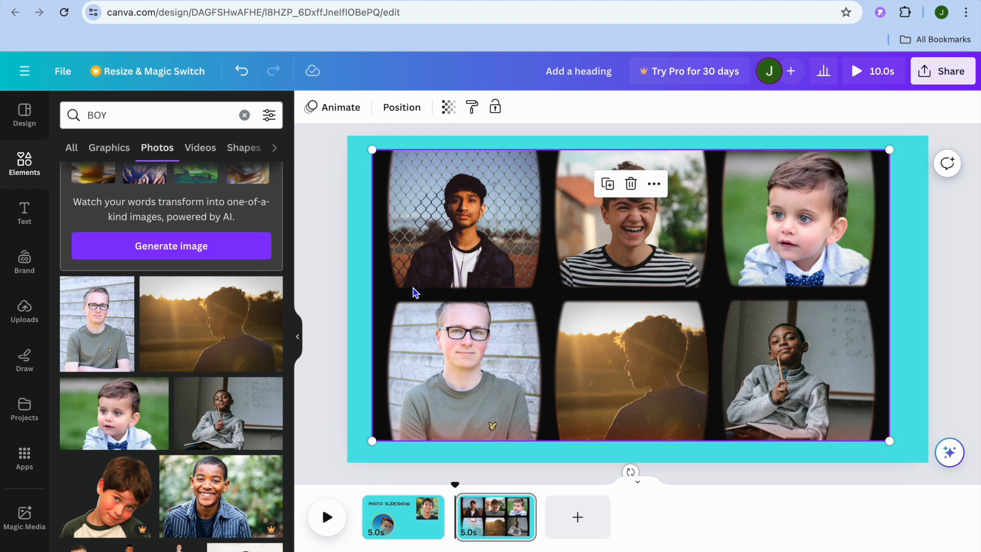
Step: Apply the Breathe photo animation to the six-photo grid on the second page
click(487, 245)
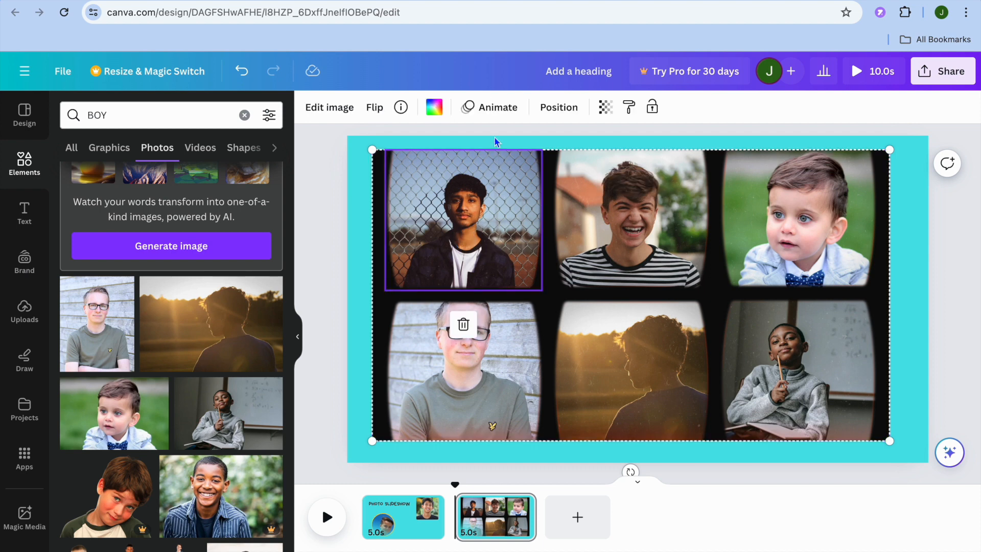
click(489, 107)
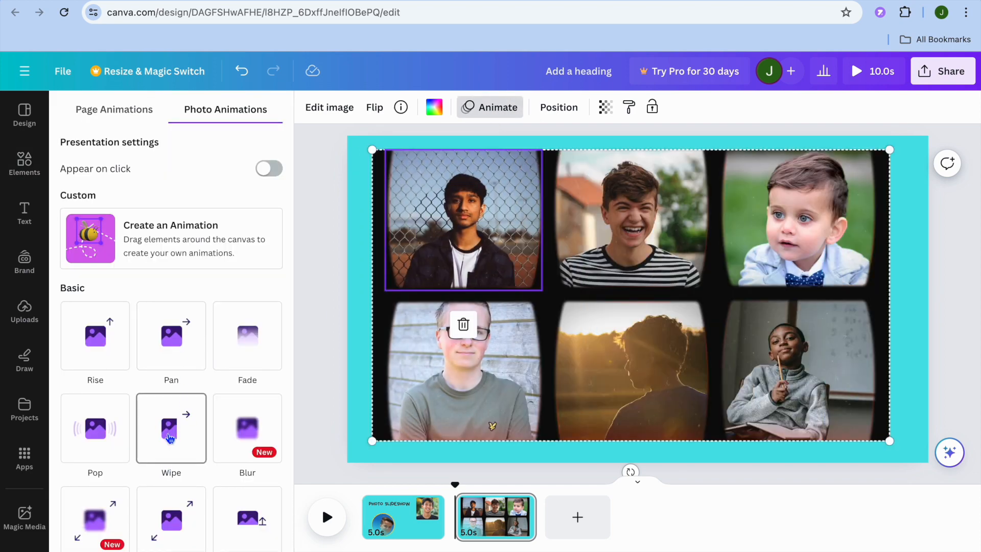
scroll(170, 438, down, 5)
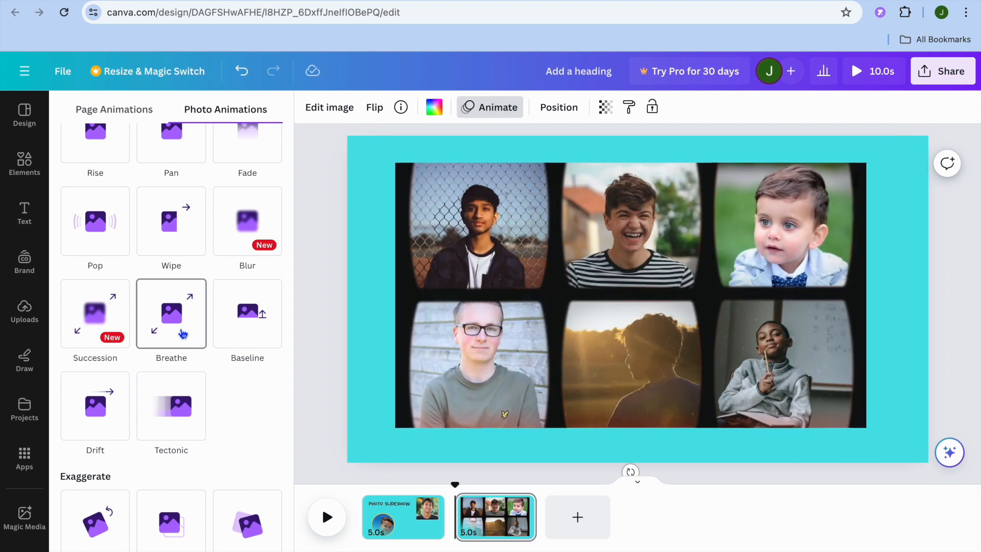
click(183, 334)
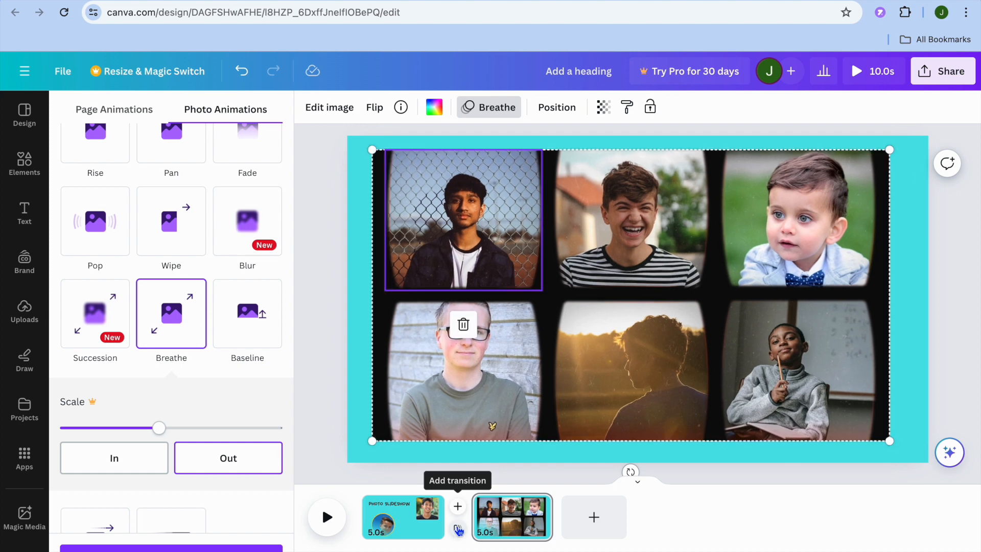
Step: Add a Color Wipe transition between the first and second pages
click(457, 529)
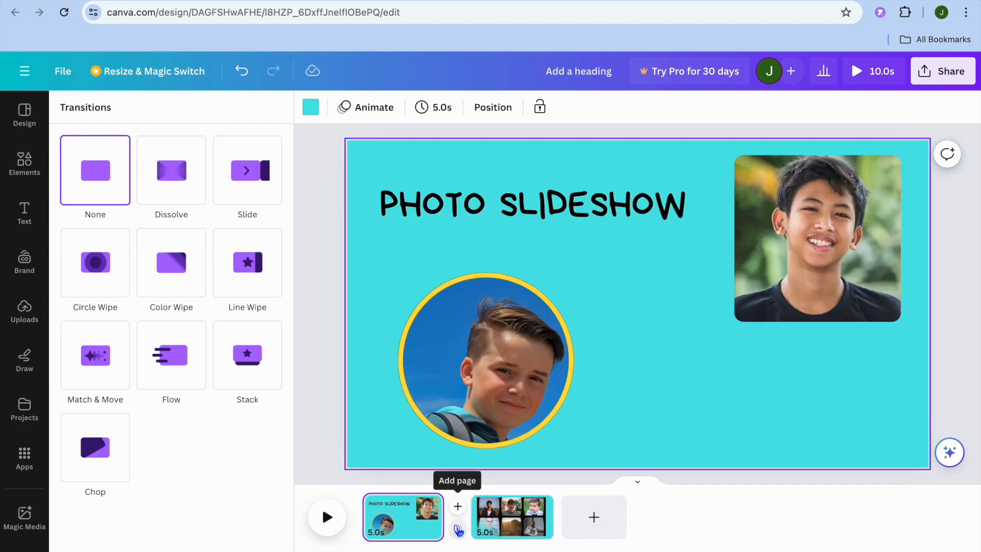
mouse_move(160, 278)
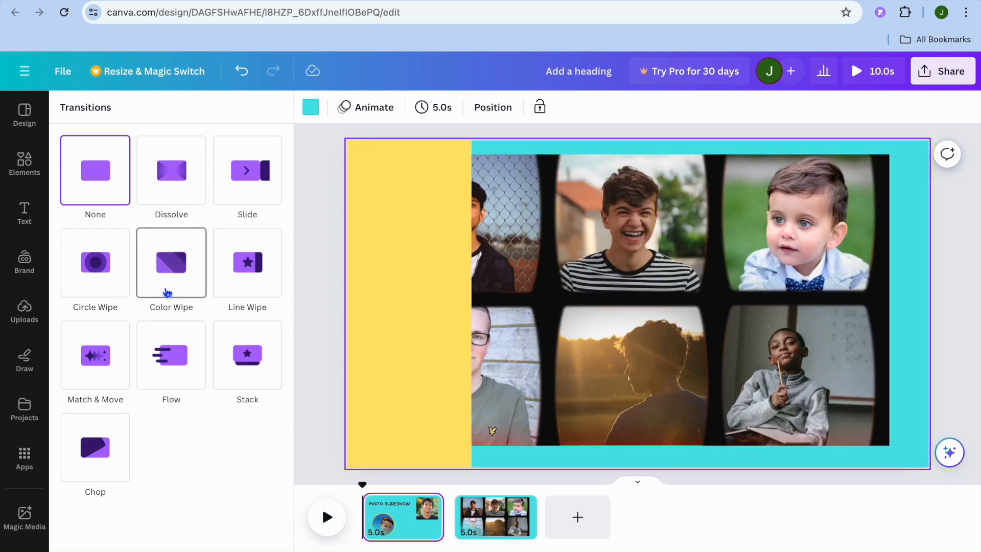
click(167, 291)
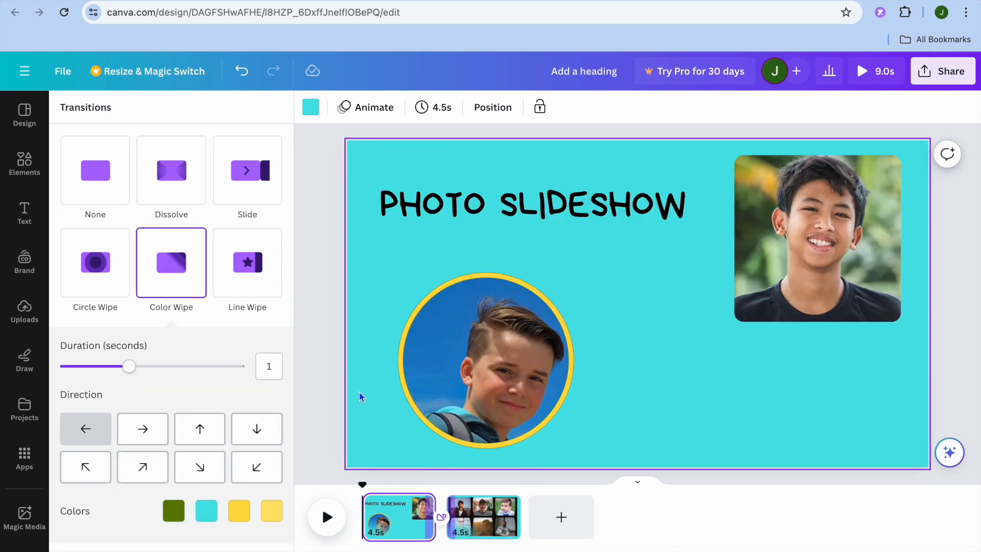
Step: Add a third page and search the elements for "photo grid", showing all matching frames
click(559, 519)
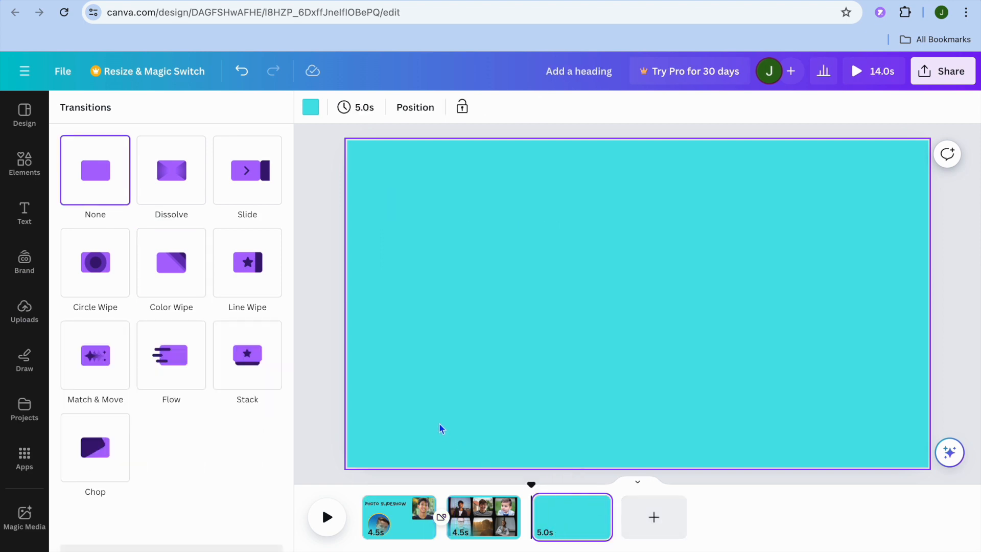
click(25, 168)
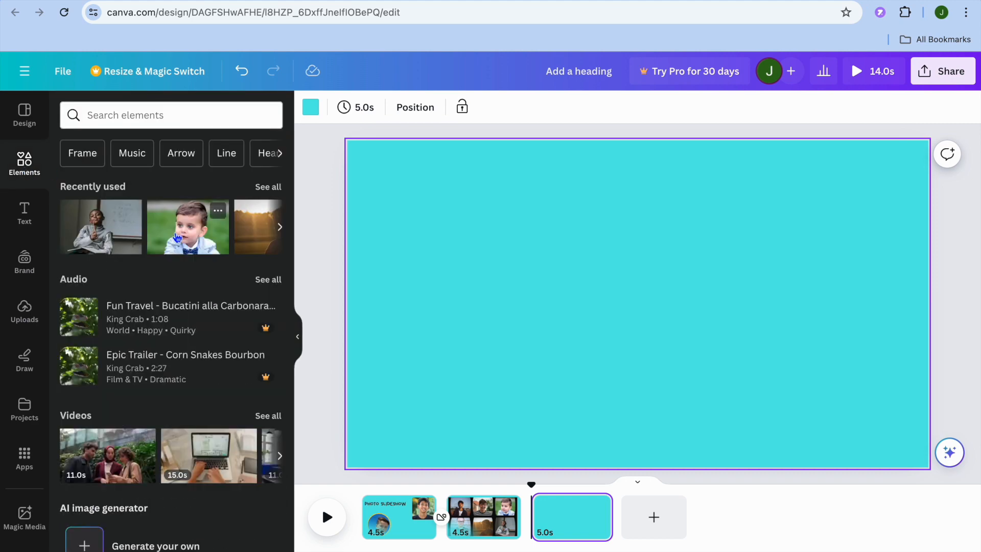
click(176, 122)
click(152, 176)
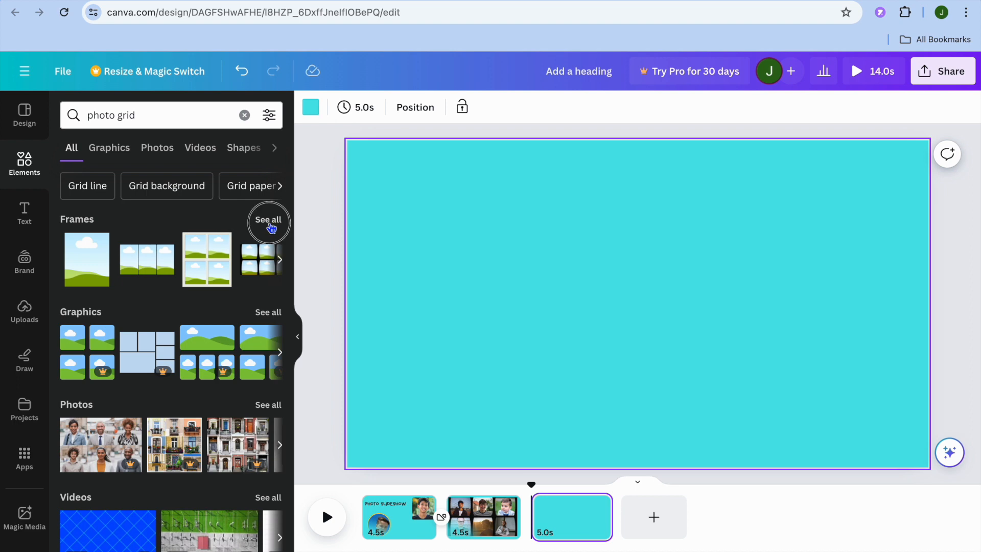
click(269, 223)
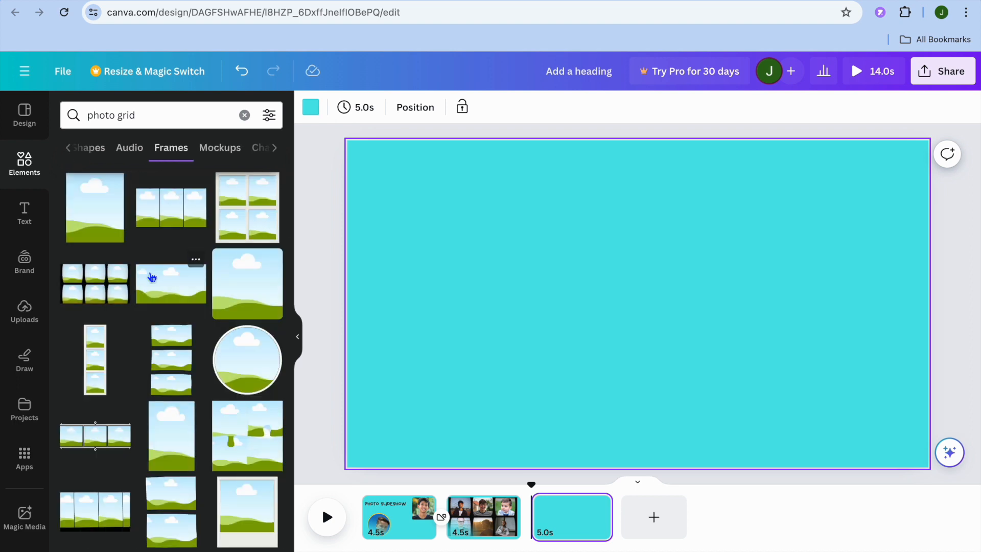
Step: Add the square frame with cut-off corners to the third page and place it in the page's upper-left area
scroll(152, 276, down, 10)
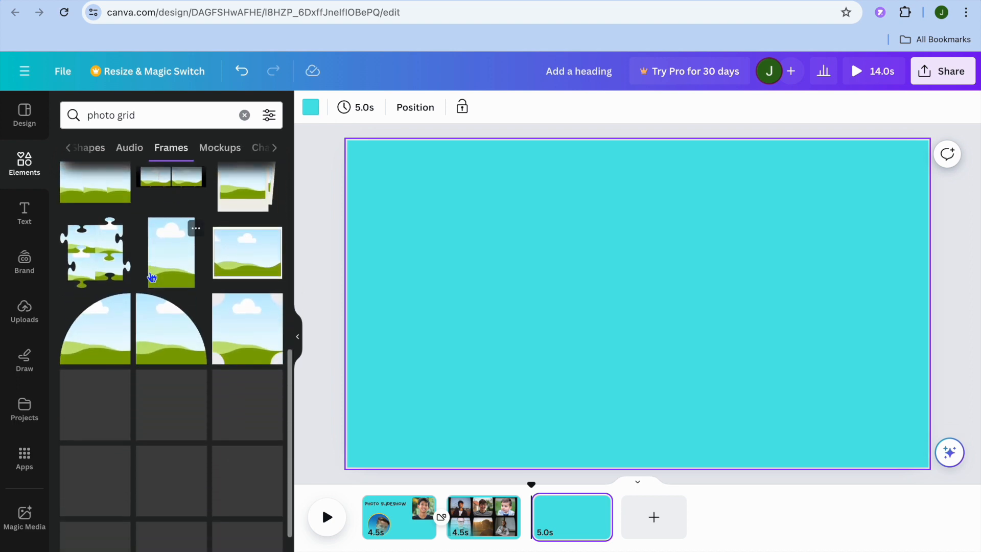
scroll(153, 276, down, 5)
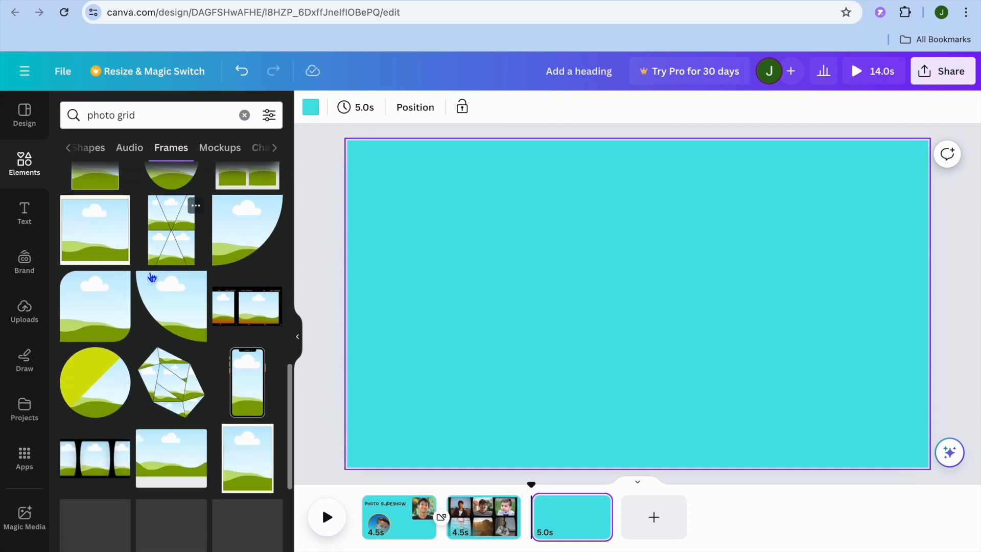
scroll(152, 276, down, 5)
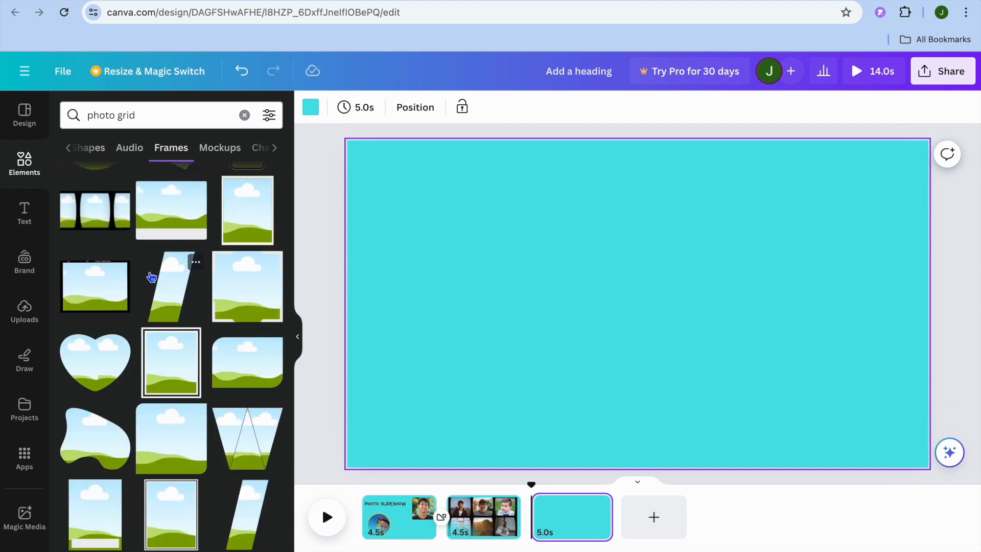
scroll(199, 341, down, 4)
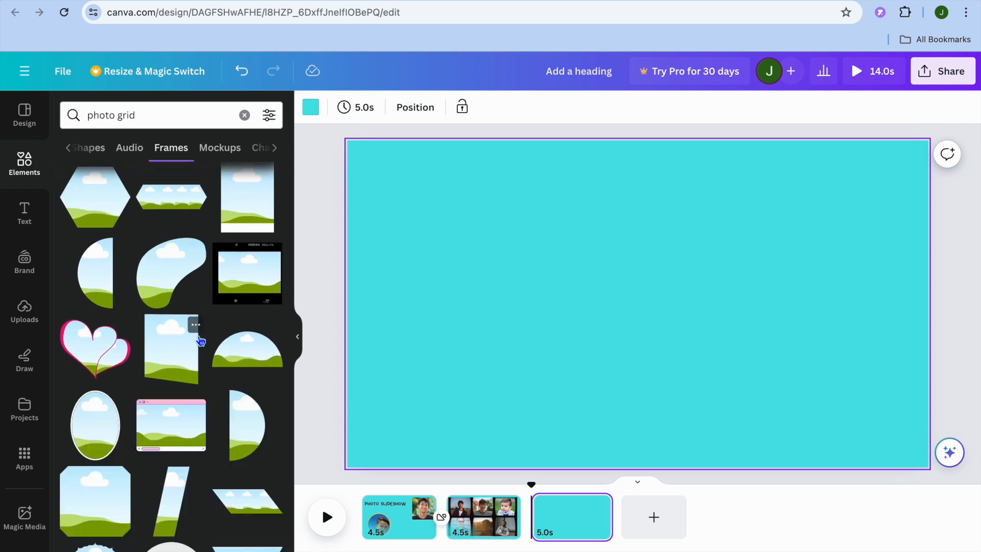
scroll(200, 341, down, 3)
scroll(200, 341, down, 2)
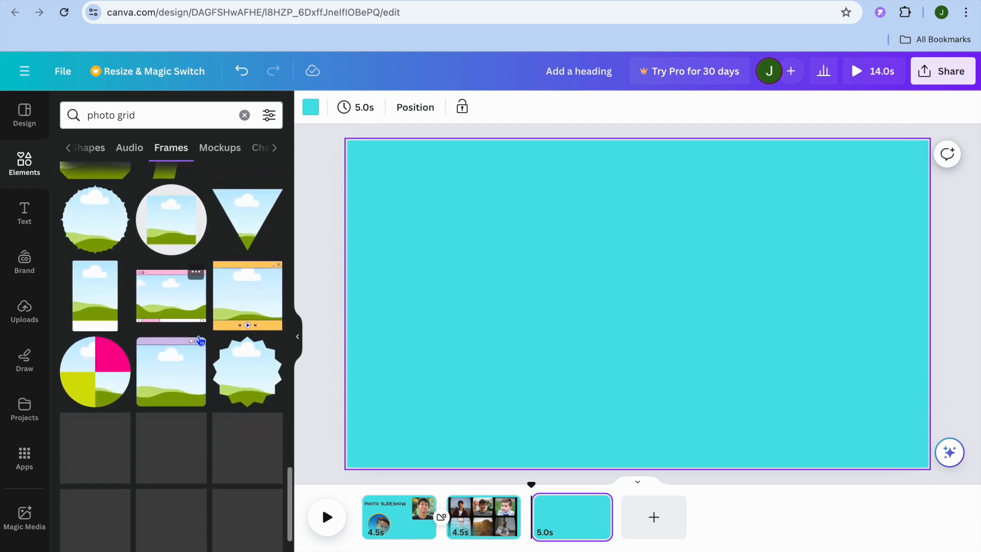
scroll(200, 340, down, 3)
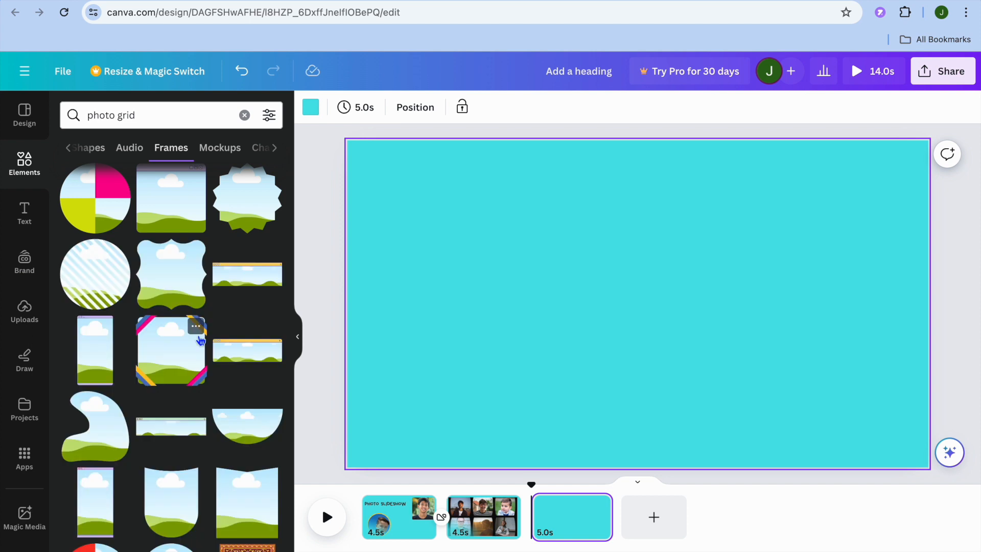
scroll(199, 341, down, 8)
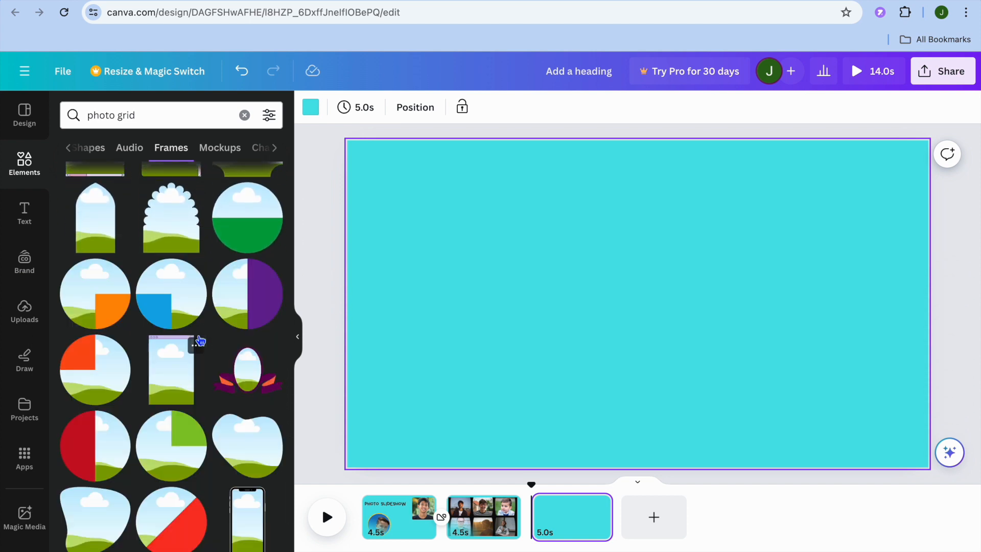
scroll(200, 340, down, 2)
scroll(200, 341, up, 5)
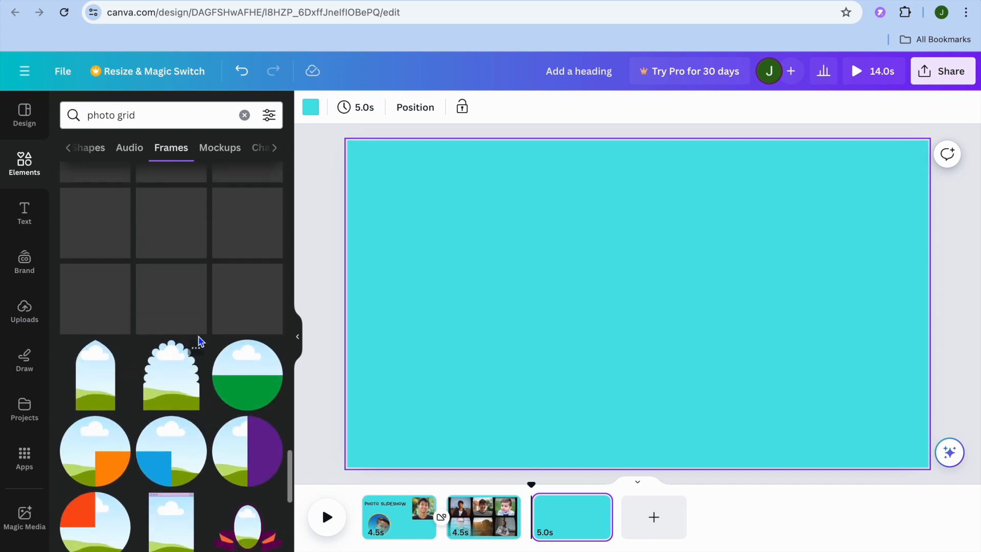
scroll(200, 340, up, 5)
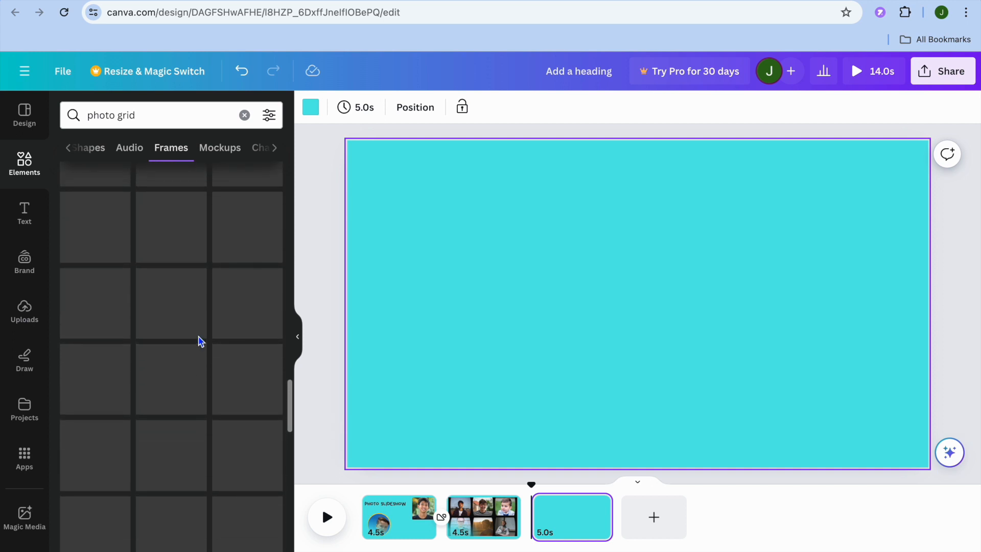
scroll(200, 340, up, 6)
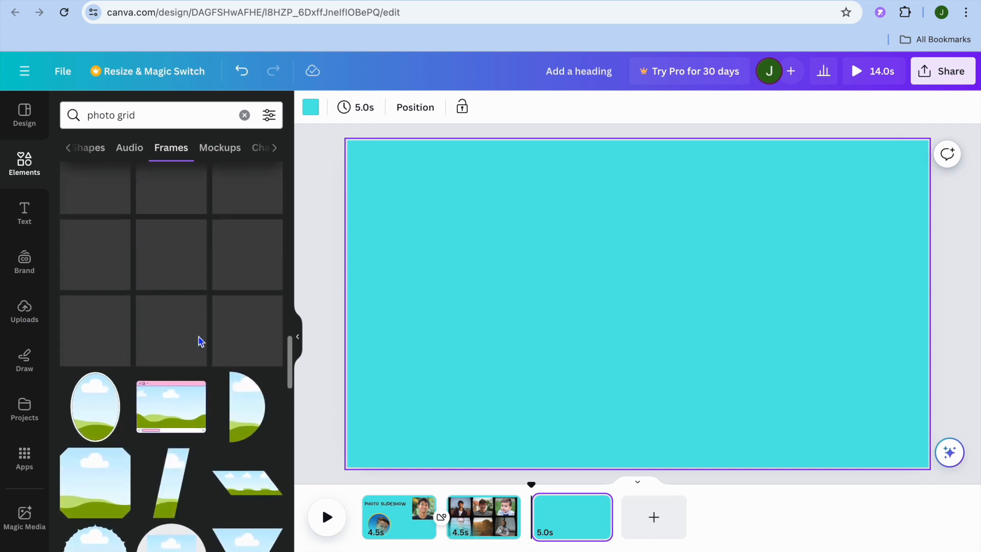
click(104, 494)
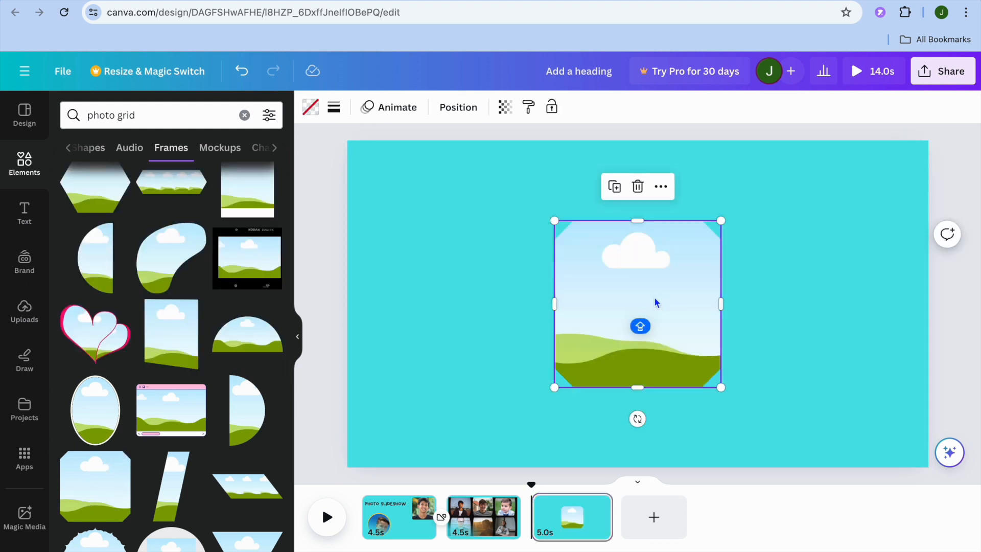
drag(669, 282, 475, 236)
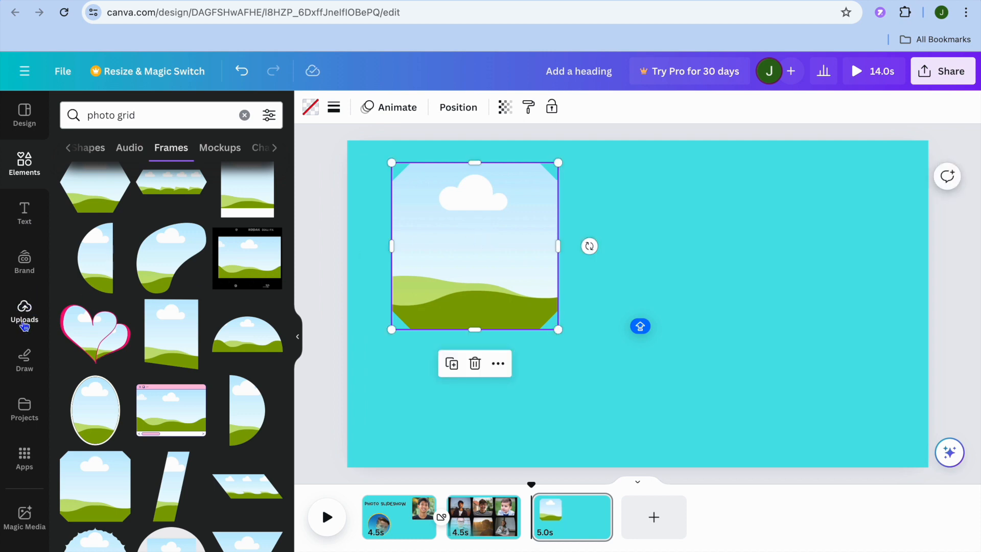
Step: Fill the cut-corner frame with the uploaded neon sports car image
click(24, 311)
drag(97, 350, 384, 243)
drag(510, 238, 520, 228)
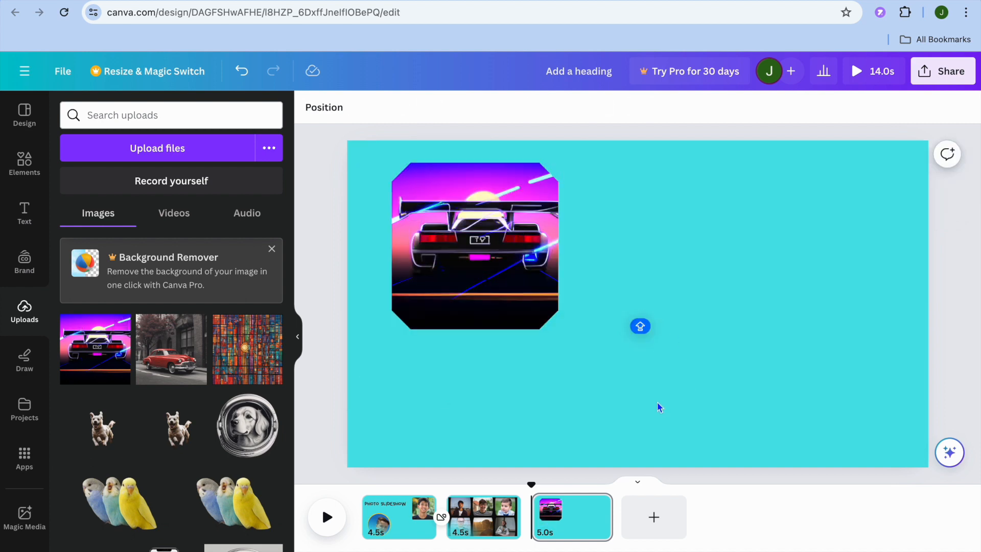
click(769, 288)
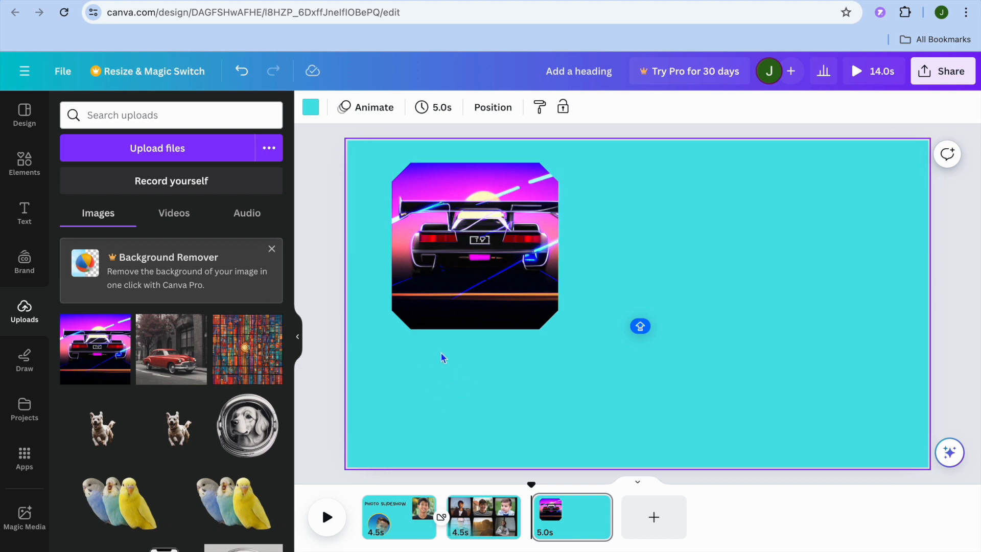
Step: Add the uploaded photo of the white dog running in the forest and make it the third page's background
scroll(173, 463, down, 10)
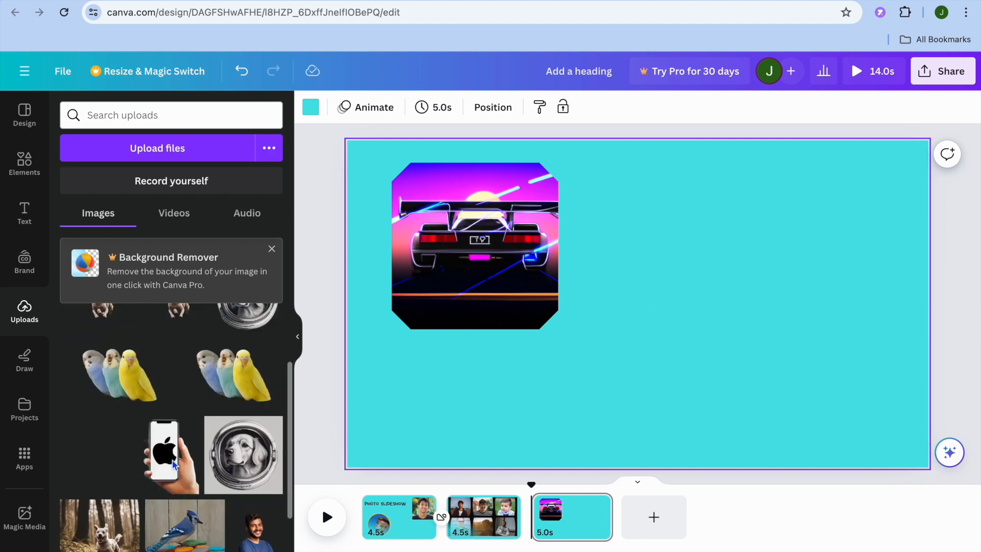
scroll(174, 463, up, 3)
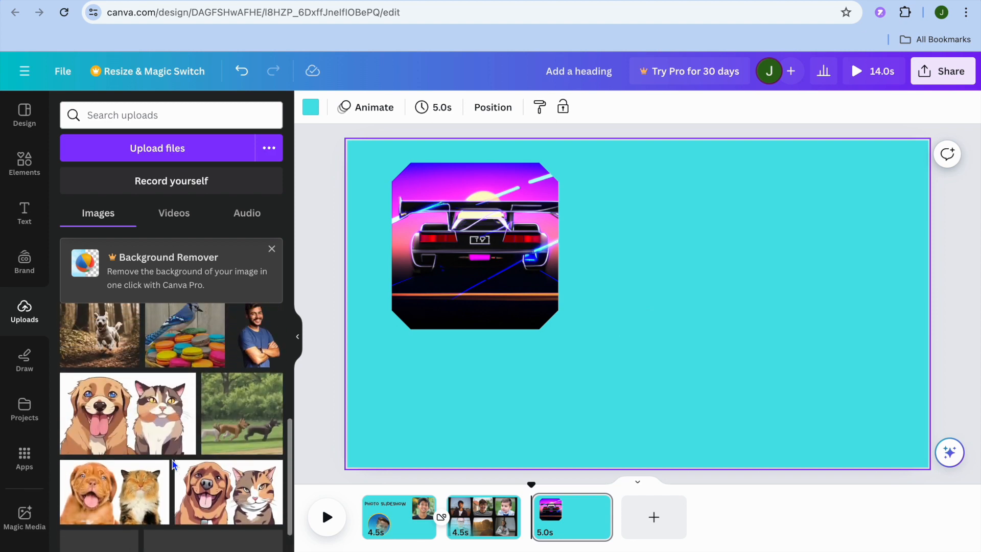
drag(107, 346, 699, 272)
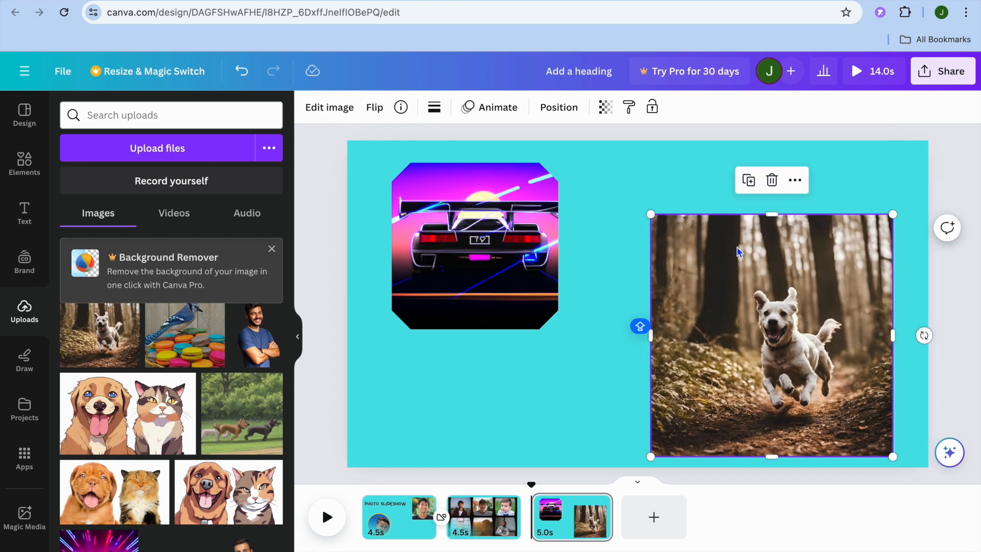
click(795, 180)
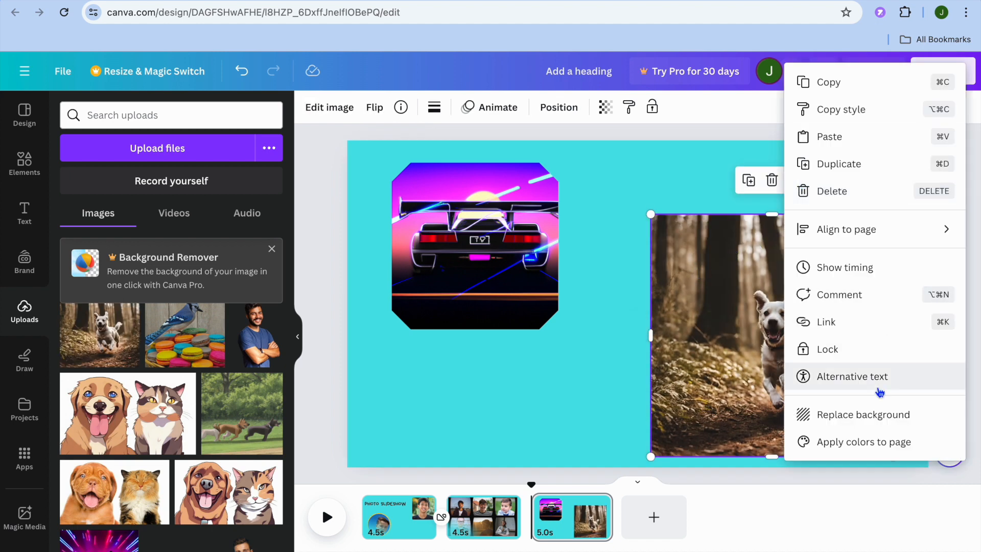
click(858, 417)
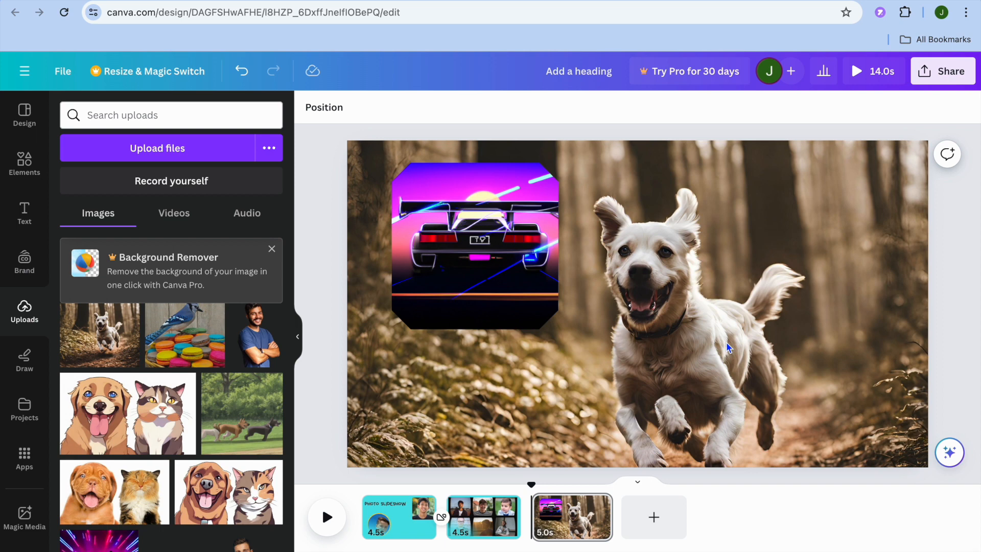
Step: Preview the third page's playback, and play the slideshow from the first page into the second
click(330, 524)
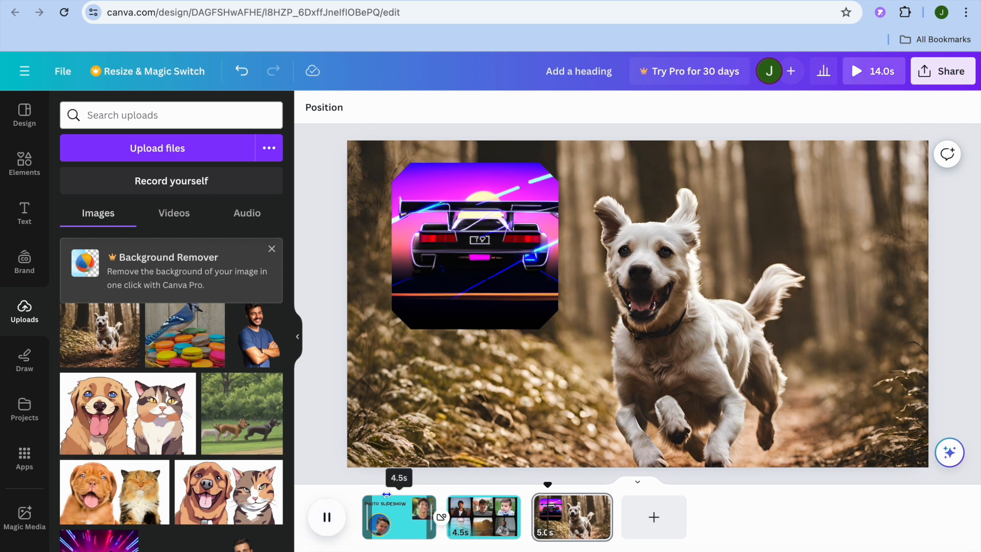
click(327, 516)
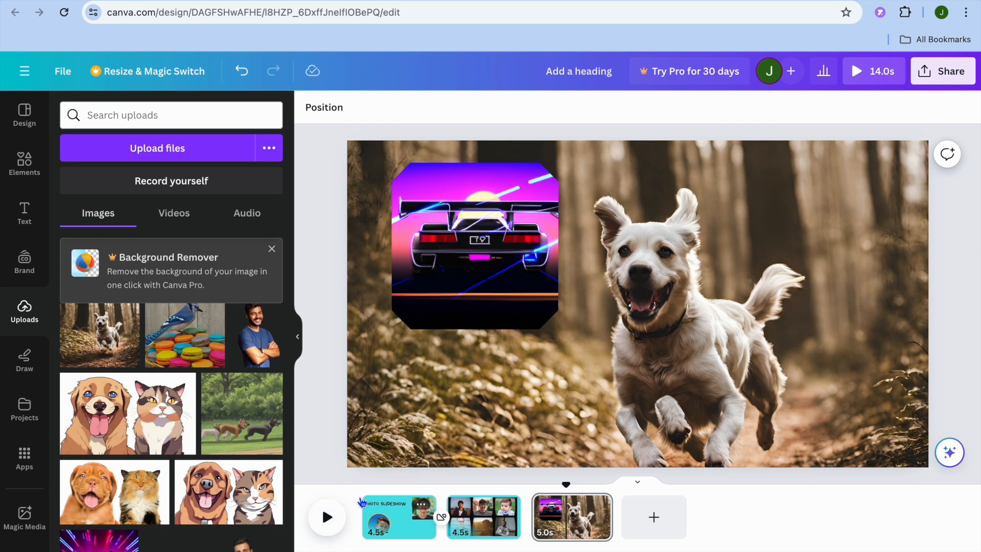
click(361, 503)
click(325, 517)
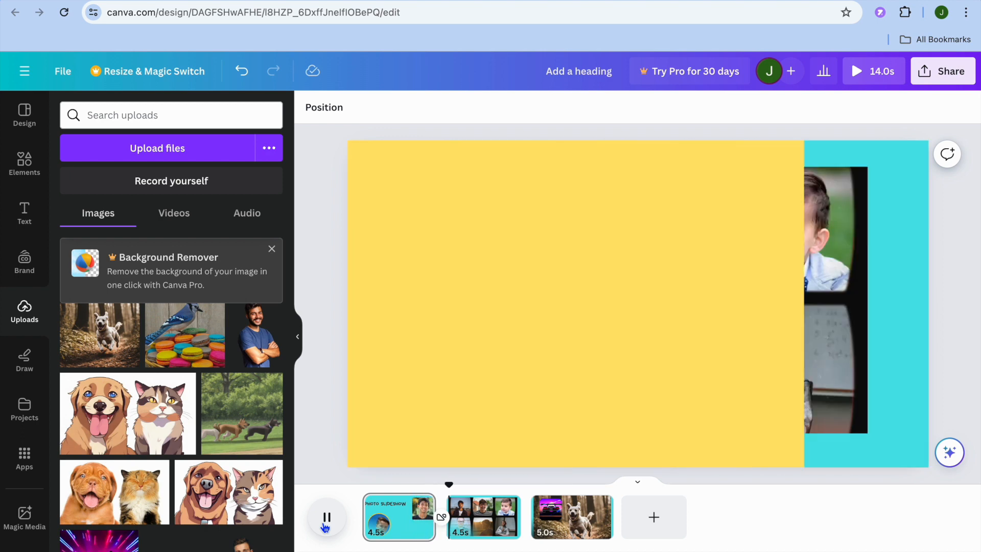
click(326, 525)
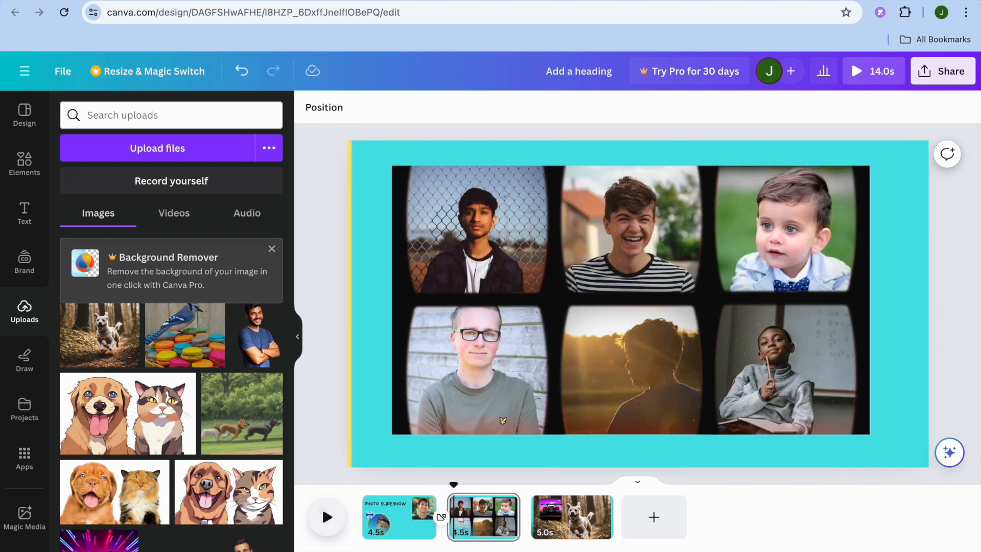
Step: Set the first page's timing to 3.0 s, apply it to all three pages, and play the slideshow to check the pace
click(393, 507)
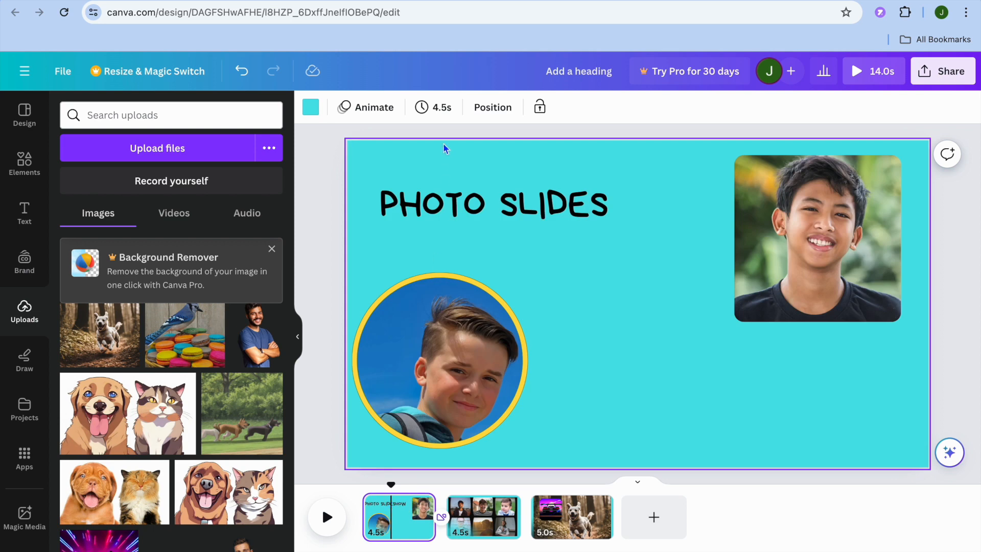
click(428, 108)
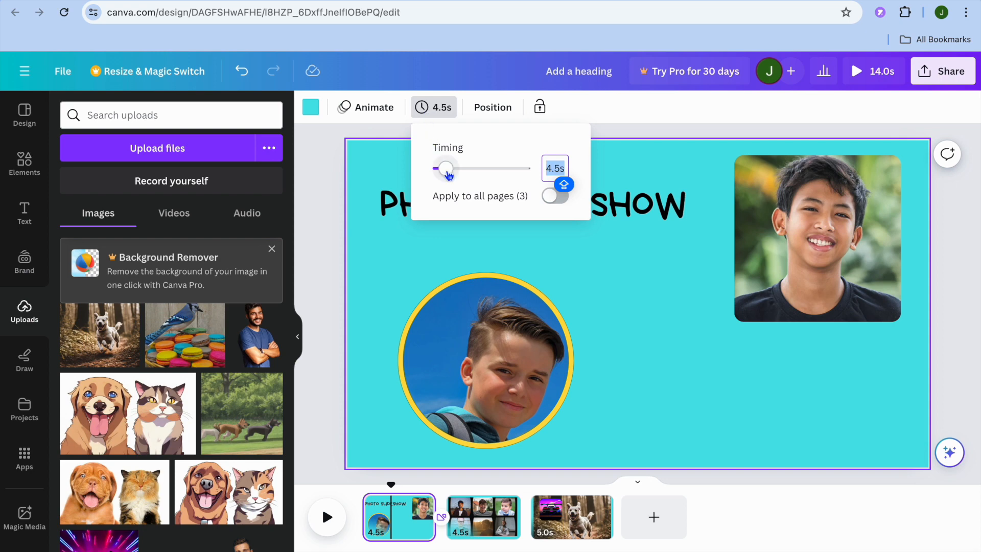
drag(447, 175, 445, 175)
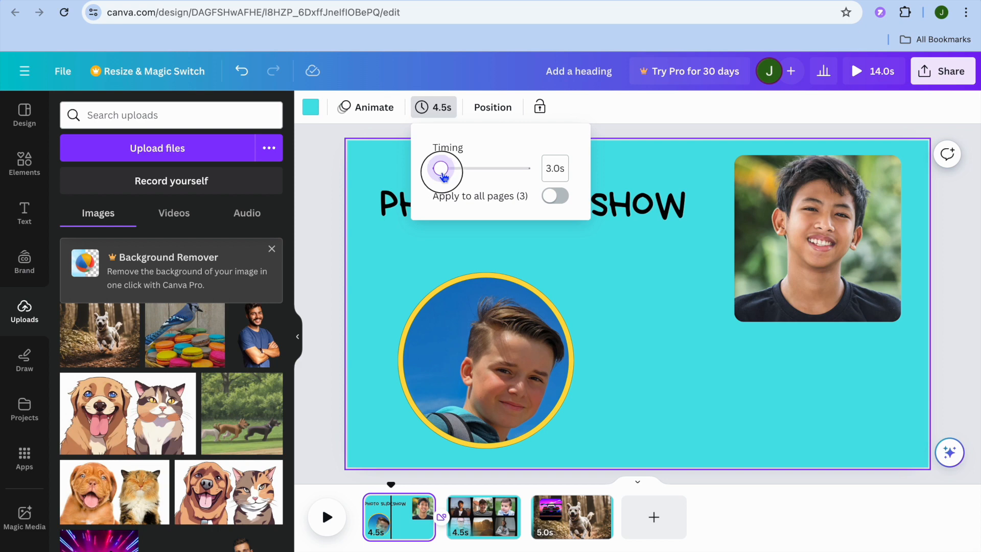
drag(442, 174, 443, 174)
click(552, 199)
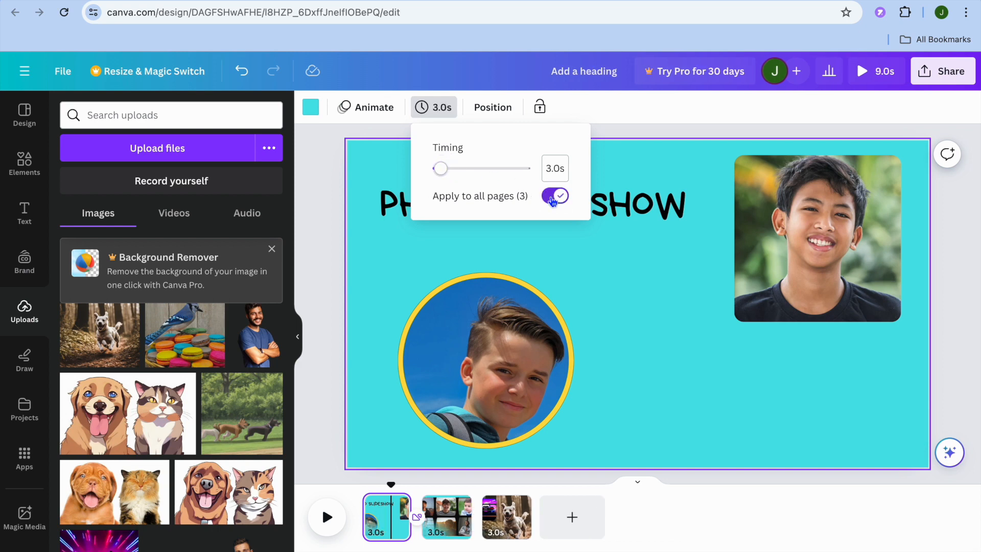
click(327, 517)
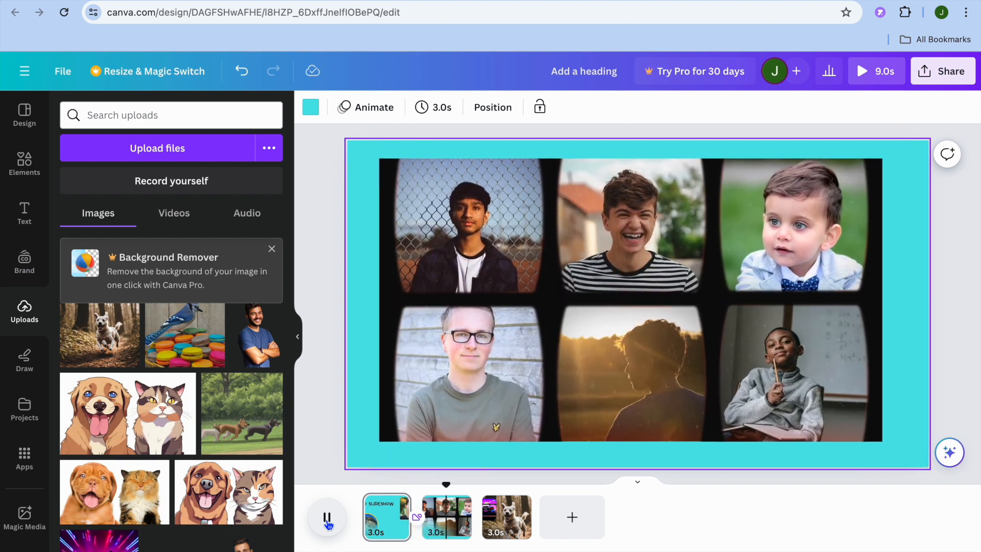
click(327, 521)
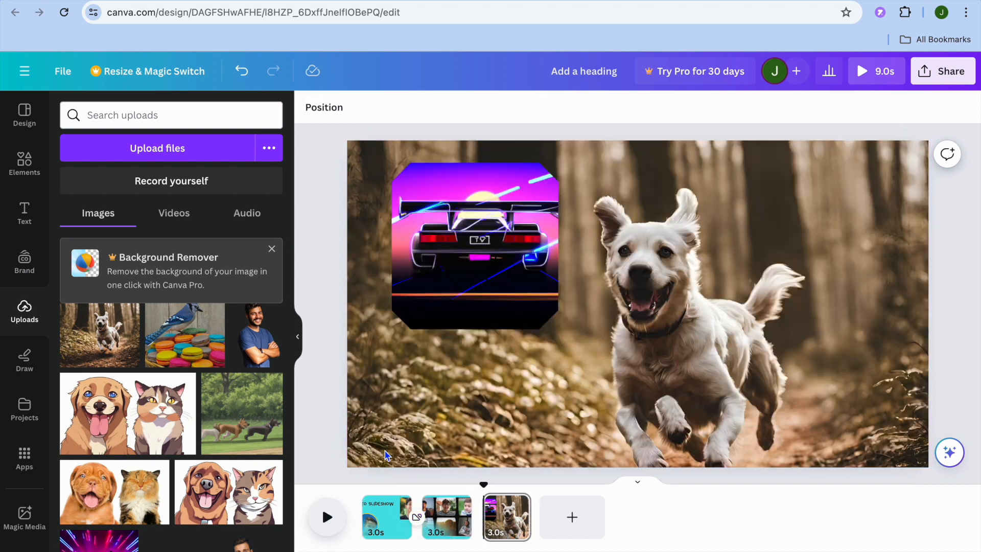
Step: Examine the design's download settings for file type, quality and pages, and close them without downloading
click(944, 71)
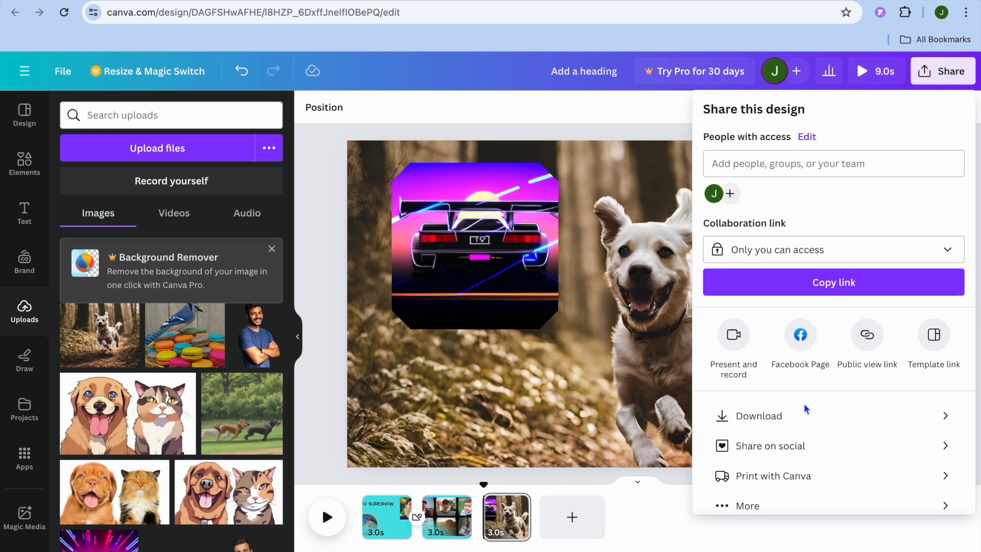
click(796, 423)
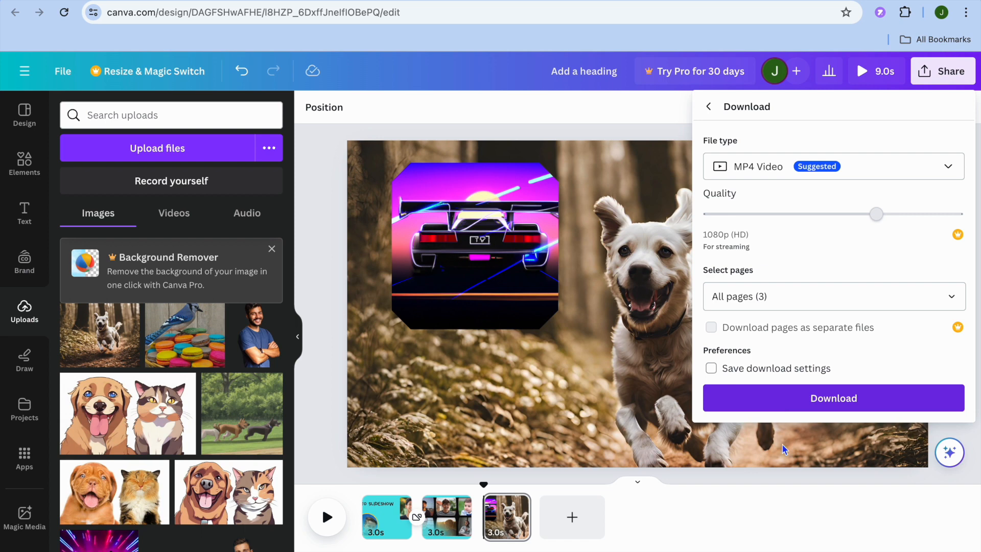
click(786, 499)
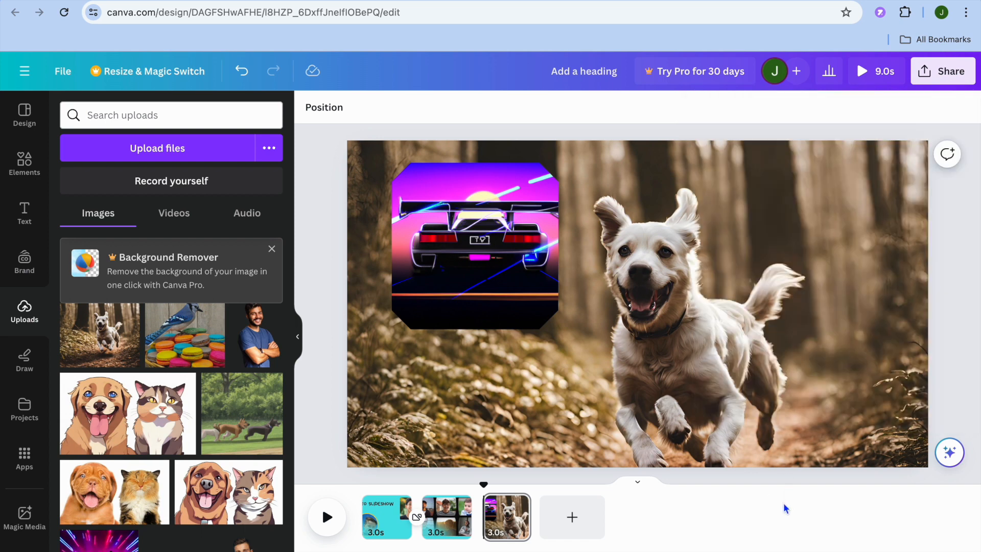